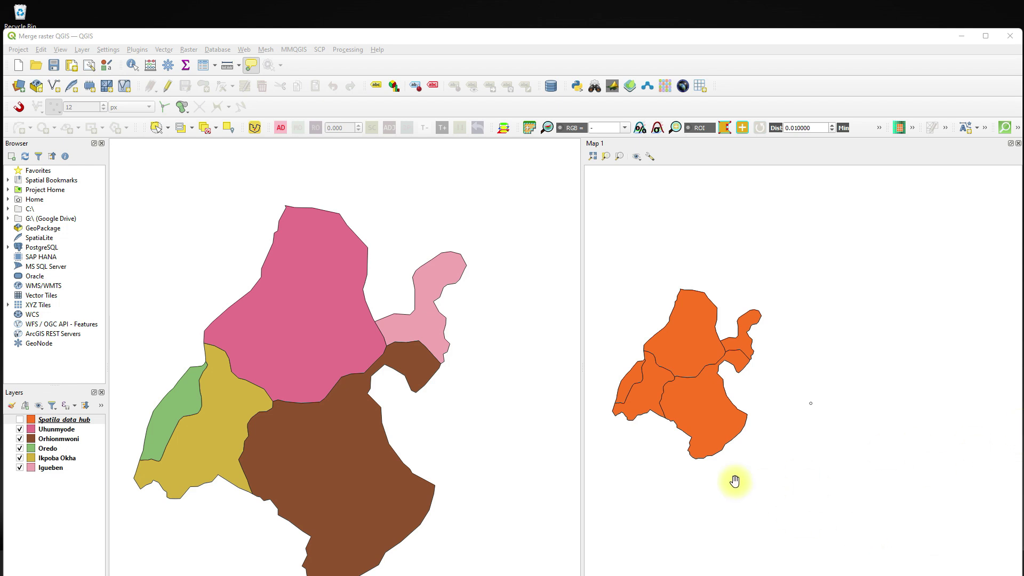
- Reopen the recent 'merge raster' project in place of the district map project
left_click_drag(430, 430, 468, 400)
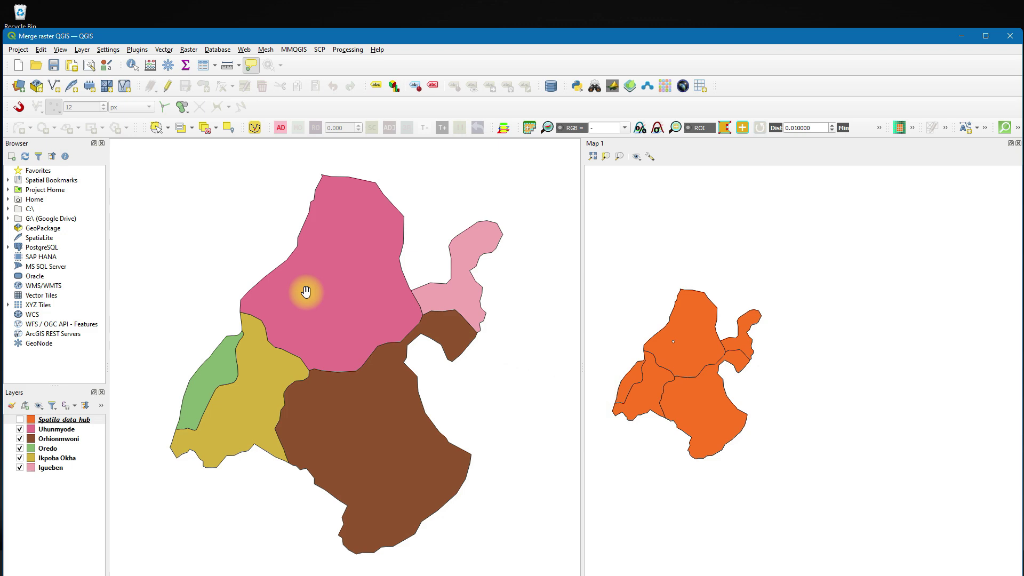
left_click(18, 49)
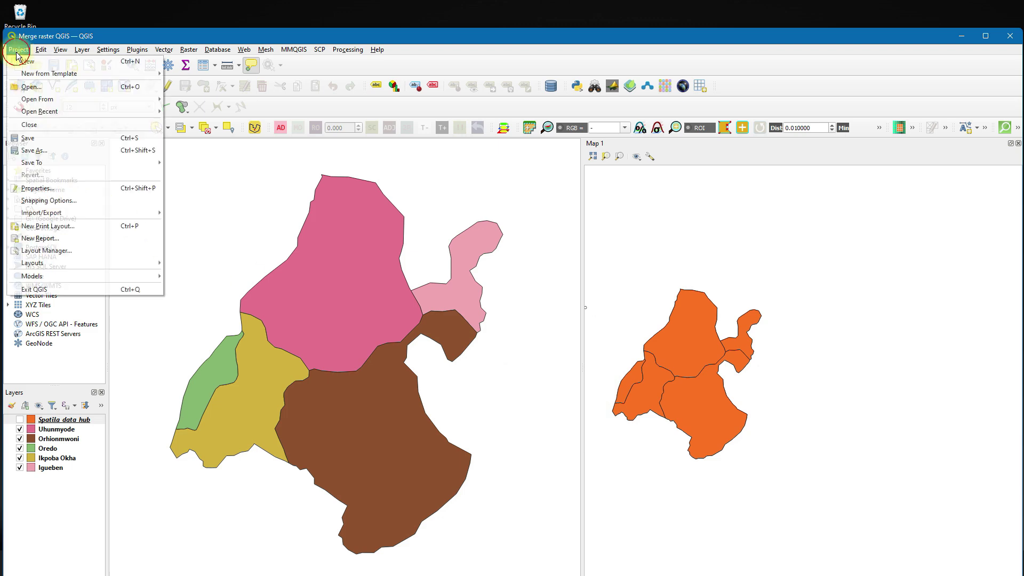
mouse_move(101, 111)
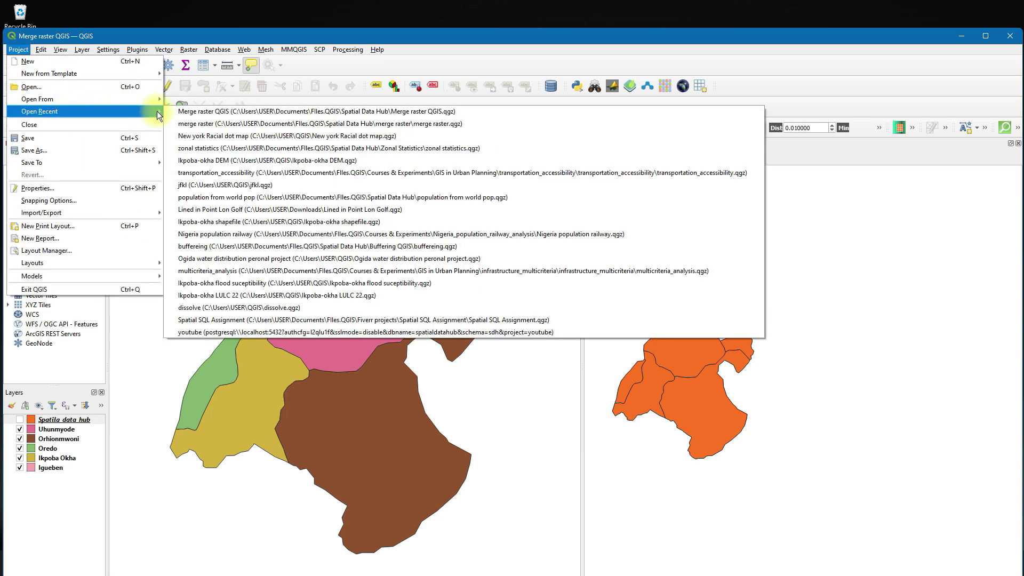
left_click(184, 123)
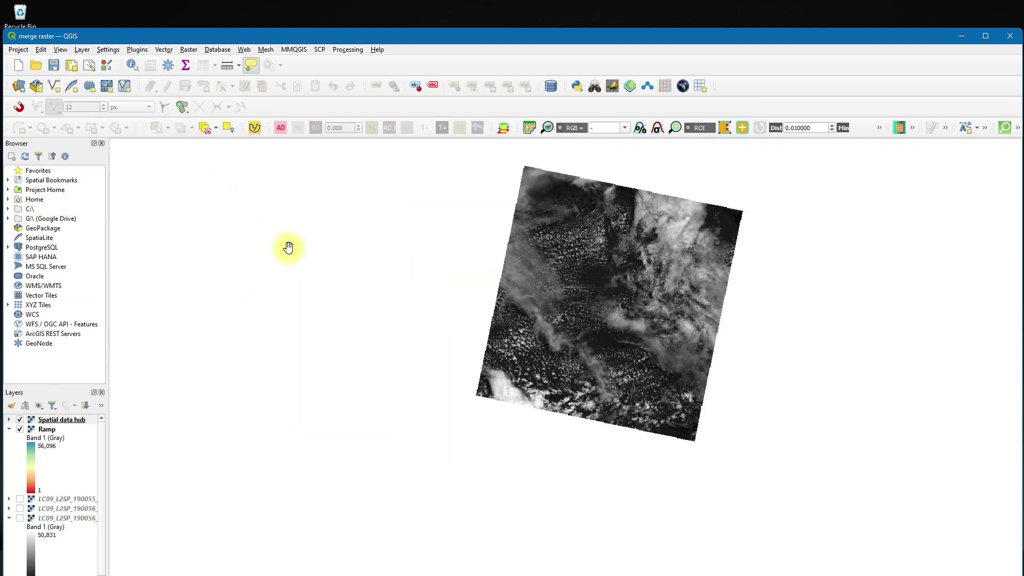
- Maximize QGIS and hide the Spatial data hub layer so the colour-ramped Ramp raster shows
left_click(994, 36)
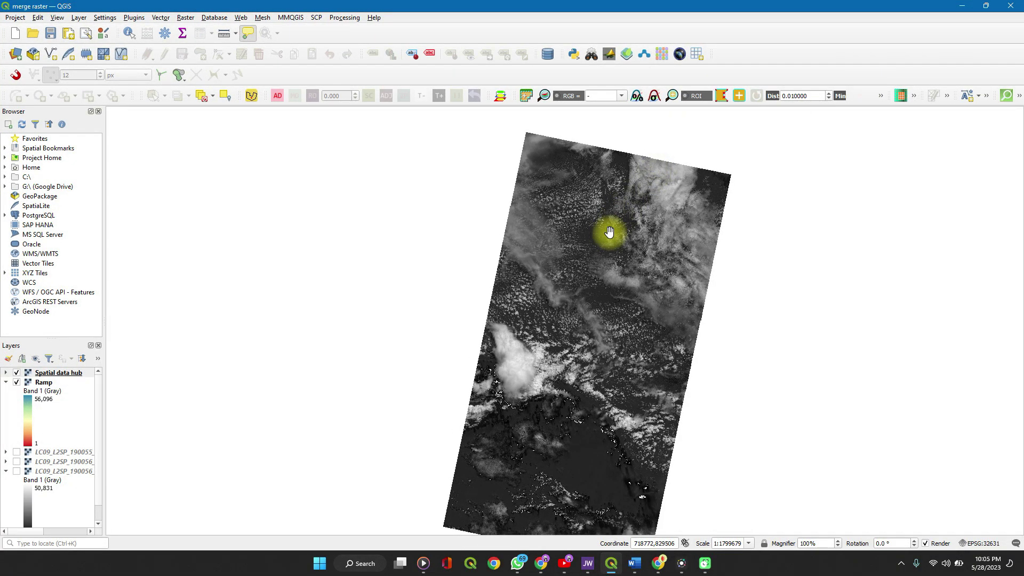
left_click_drag(609, 236, 544, 231)
scroll(544, 231, "down", 3)
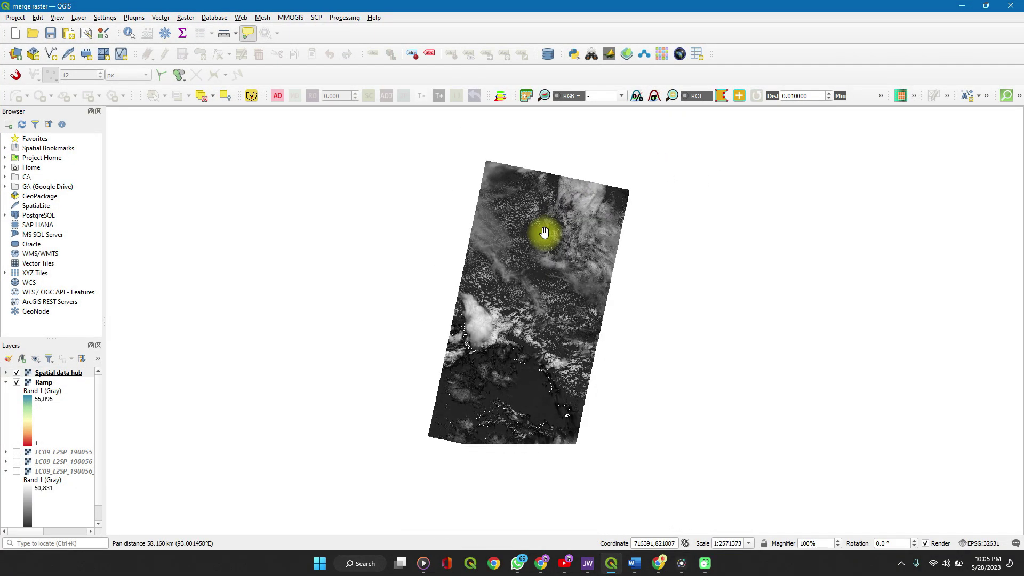
left_click(17, 382)
left_click(17, 372)
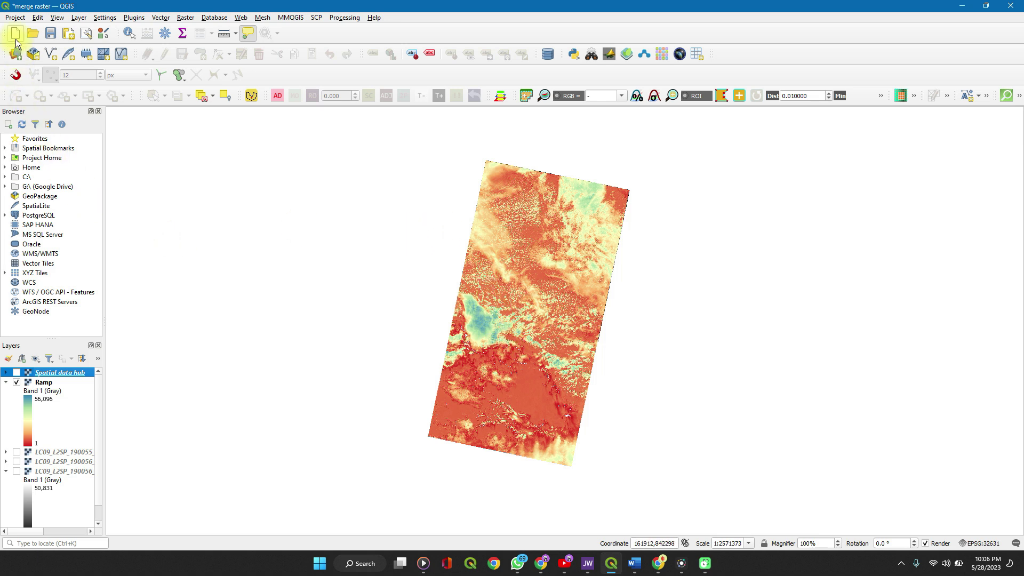
left_click(62, 19)
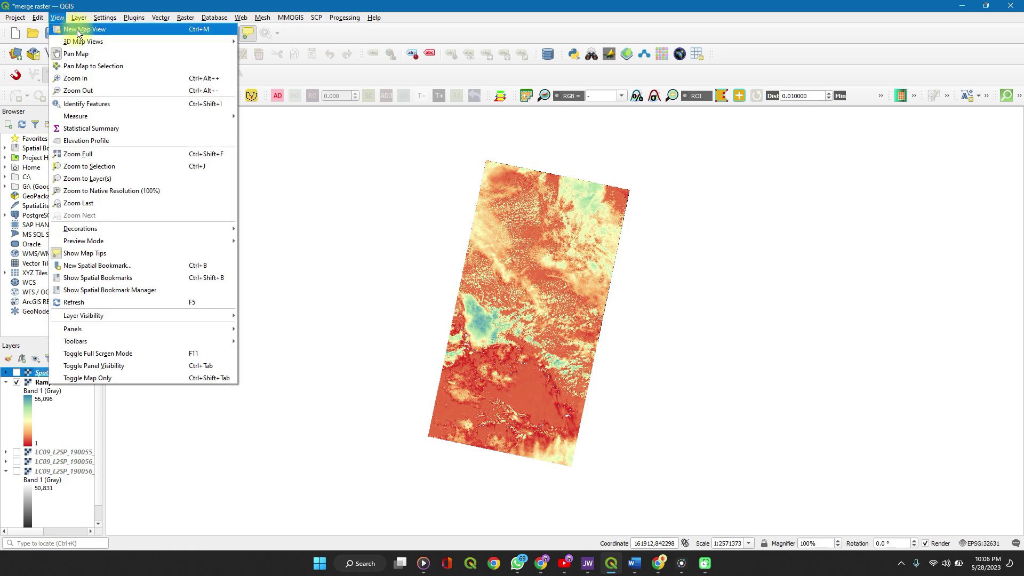
- Create a new map view, Map 1, and dock it beside the main canvas
left_click(77, 30)
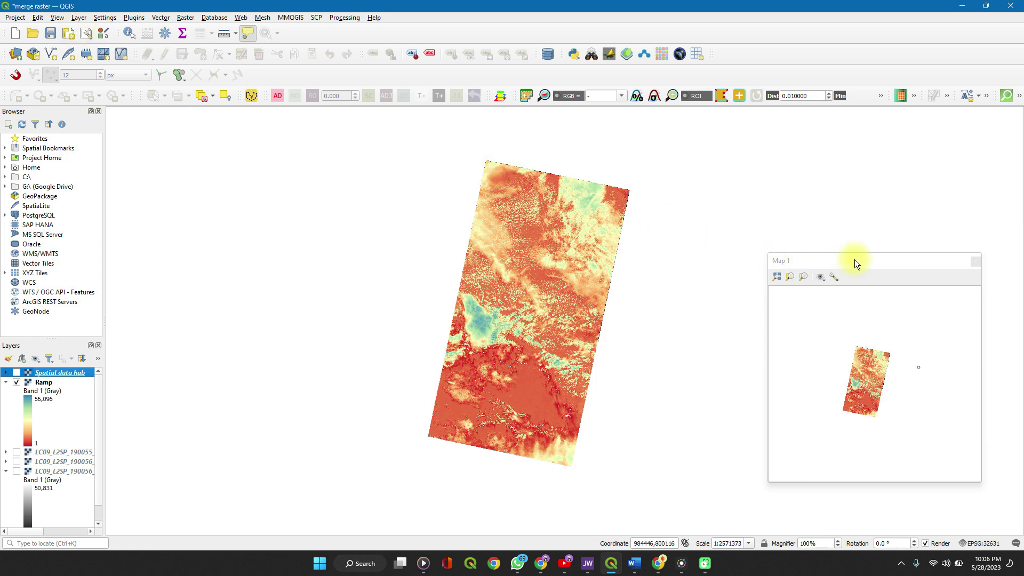
left_click_drag(848, 259, 806, 239)
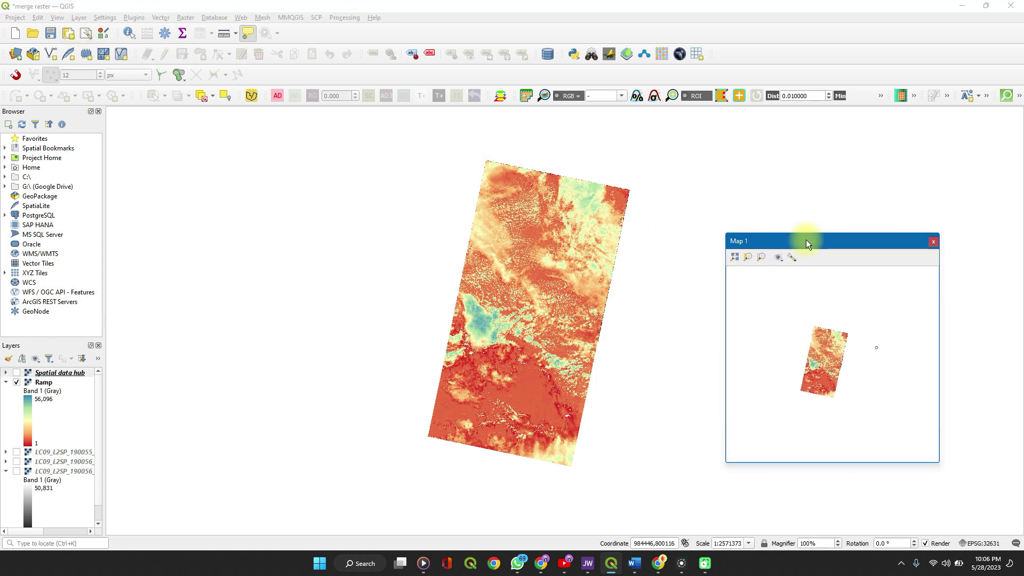
left_click(805, 239)
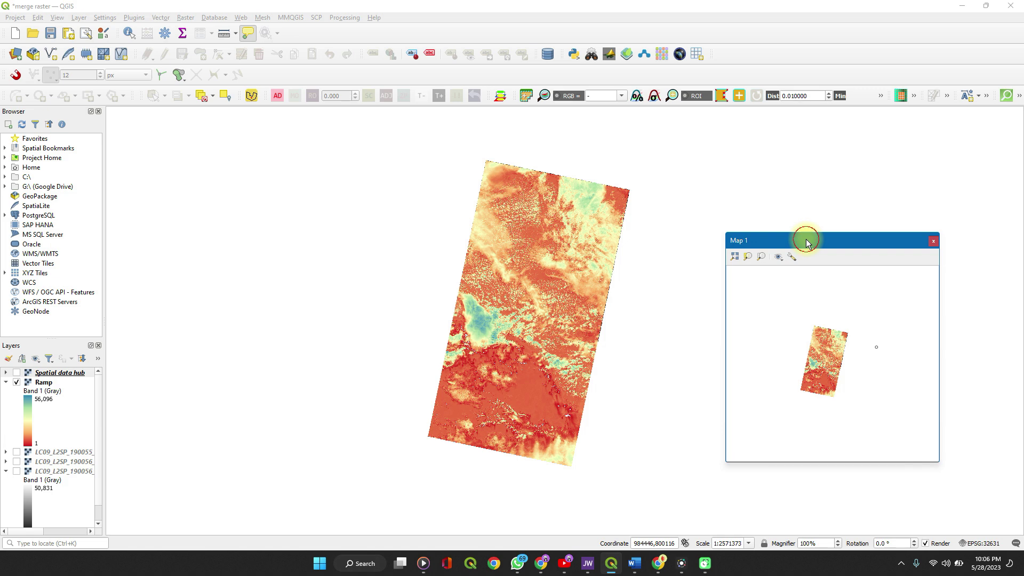
double_click(805, 239)
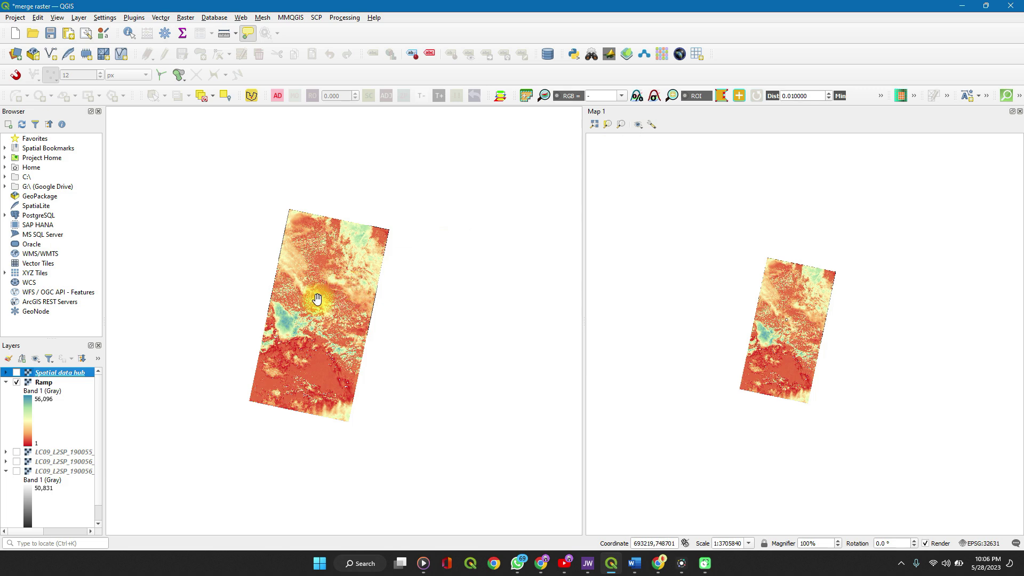
scroll(317, 298, "up", 1)
scroll(317, 299, "down", 1)
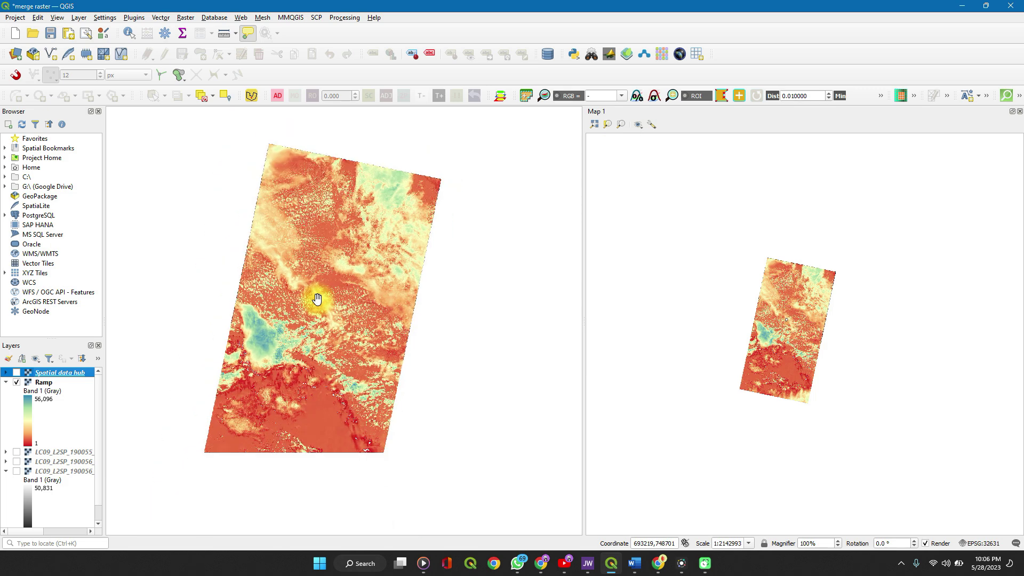
scroll(778, 283, "up", 1)
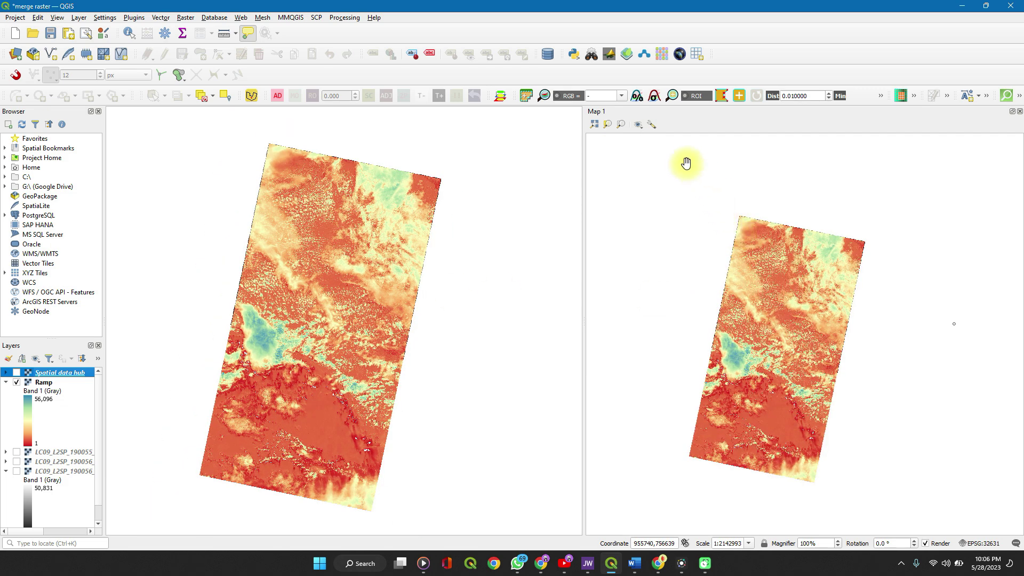
- Synchronize Map 1's view centre and scale (1.00×) with the main map
left_click(652, 124)
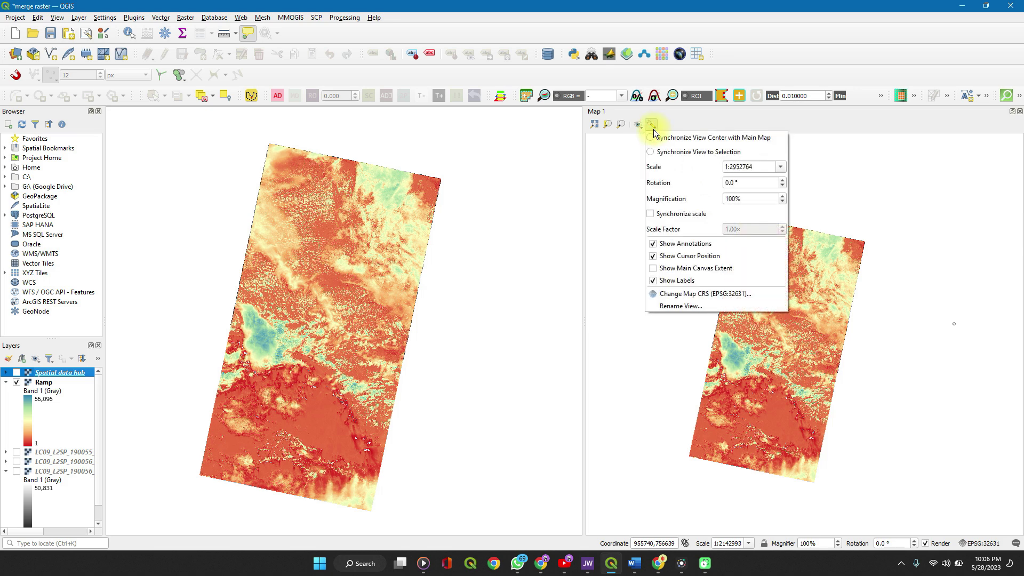
left_click(651, 140)
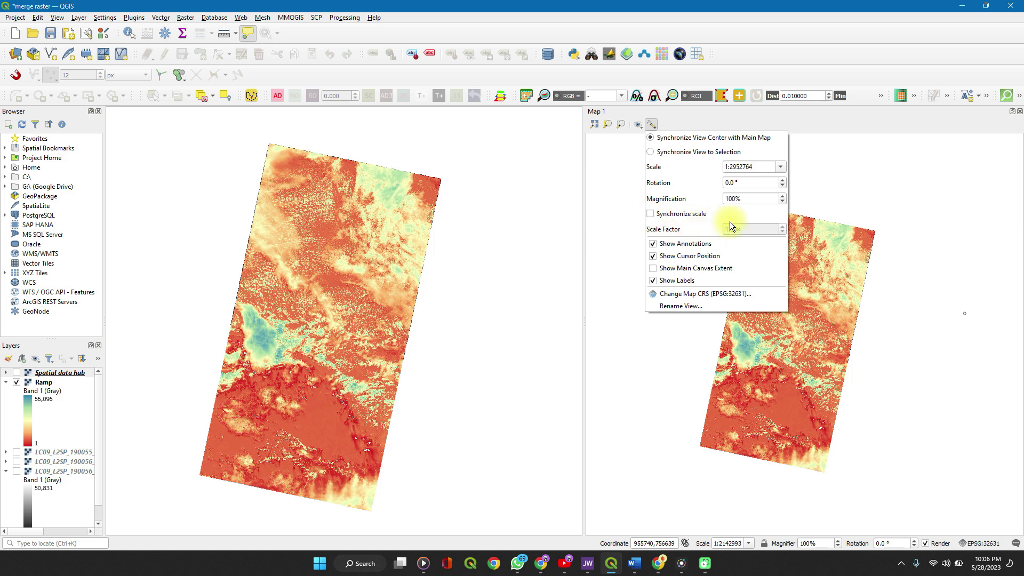
left_click(651, 214)
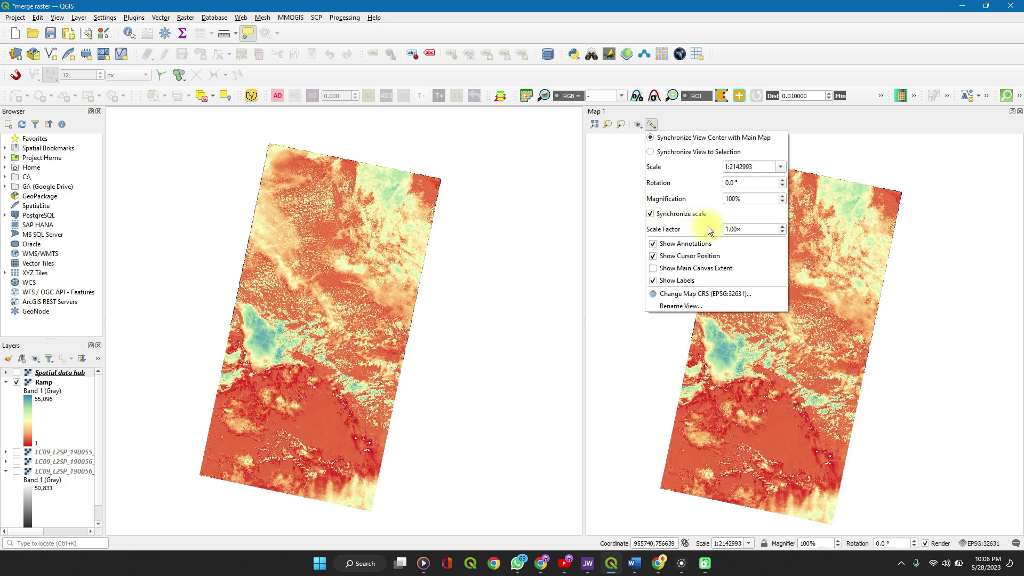
left_click(754, 230)
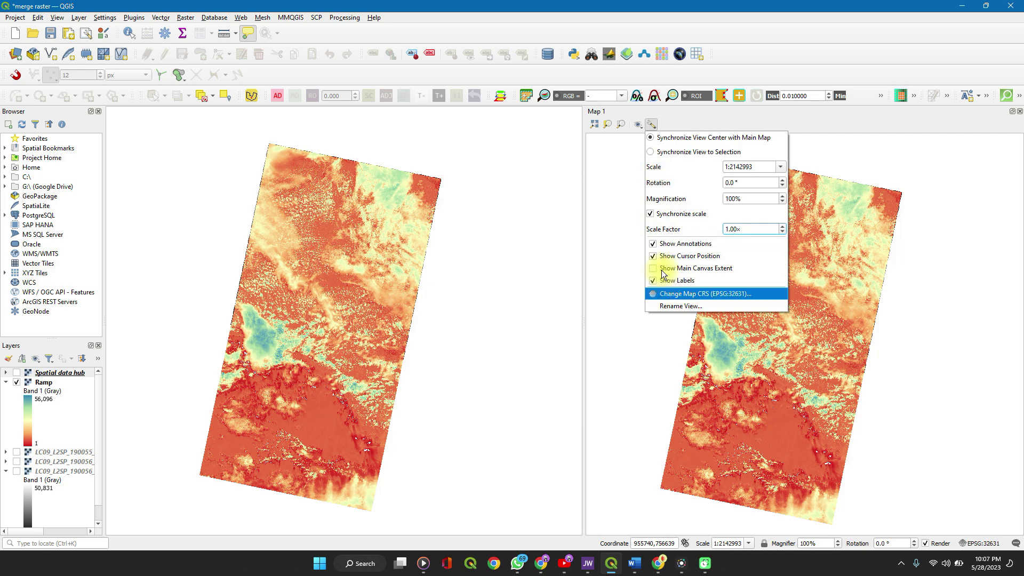
left_click(612, 307)
- Pan and zoom the main canvas on the Ramp raster, with Map 1 following in step
left_click_drag(612, 306, 679, 304)
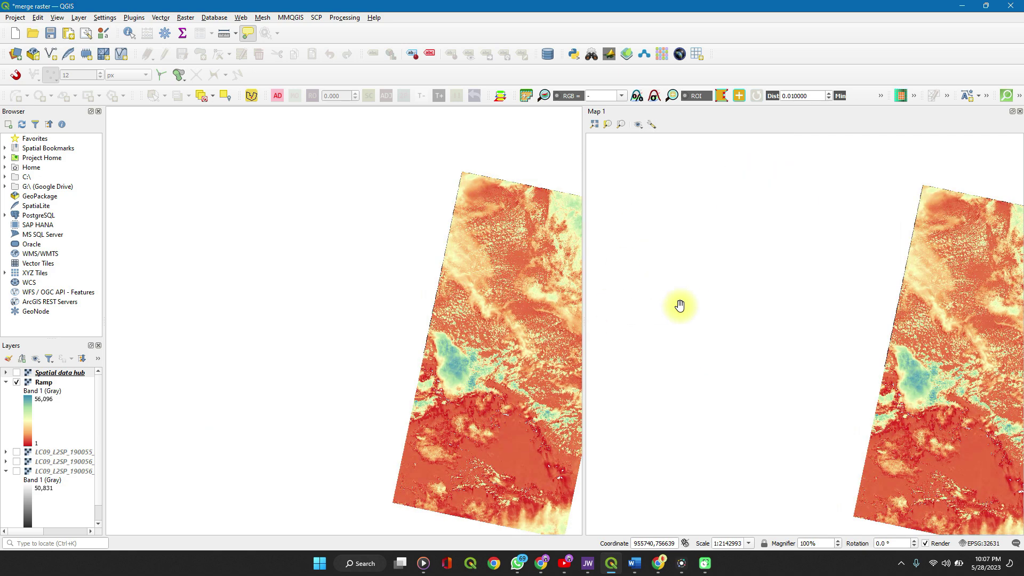
left_click_drag(526, 331, 371, 312)
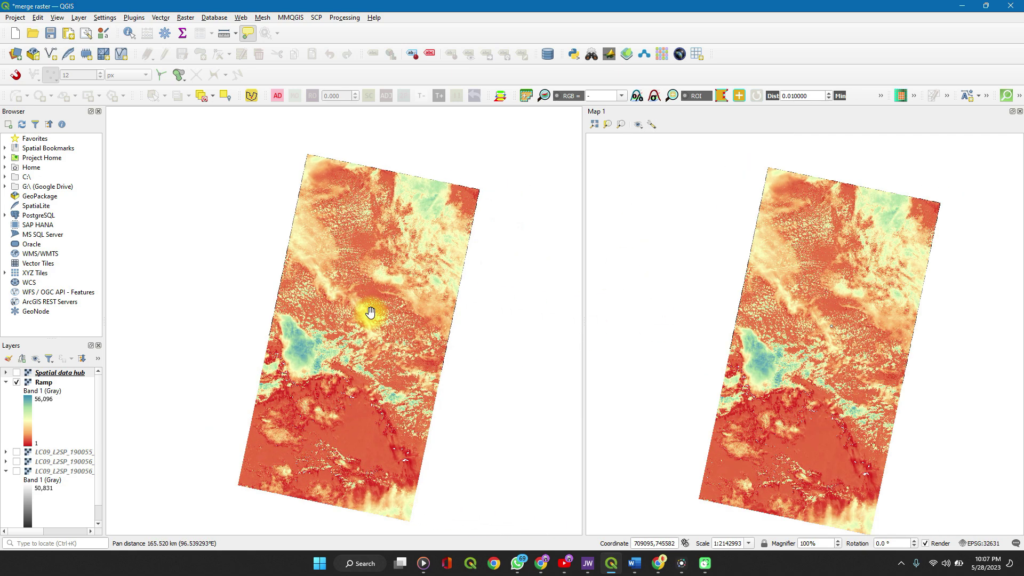
scroll(370, 312, "up", 3)
scroll(371, 312, "down", 2)
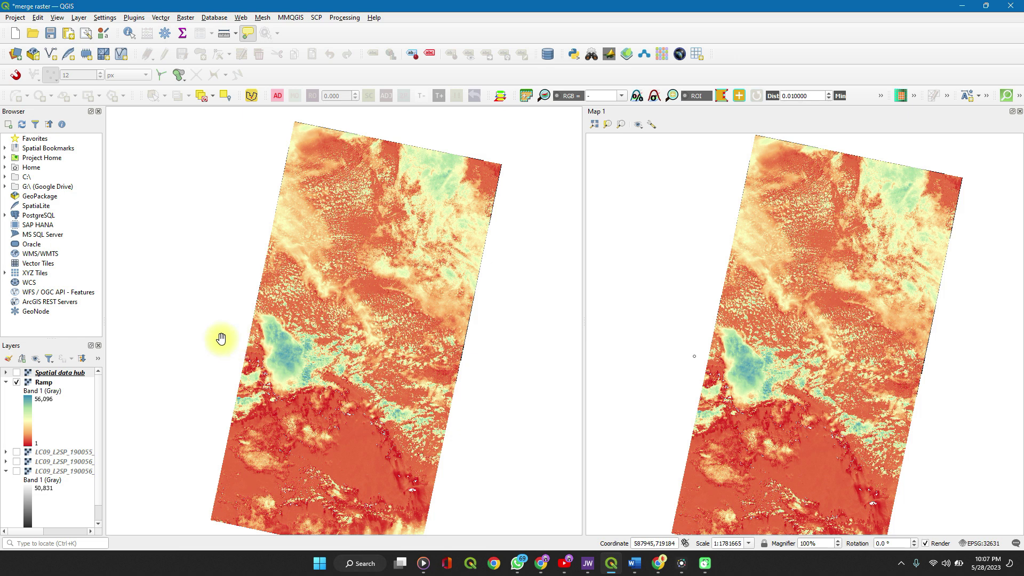
left_click_drag(326, 309, 306, 296)
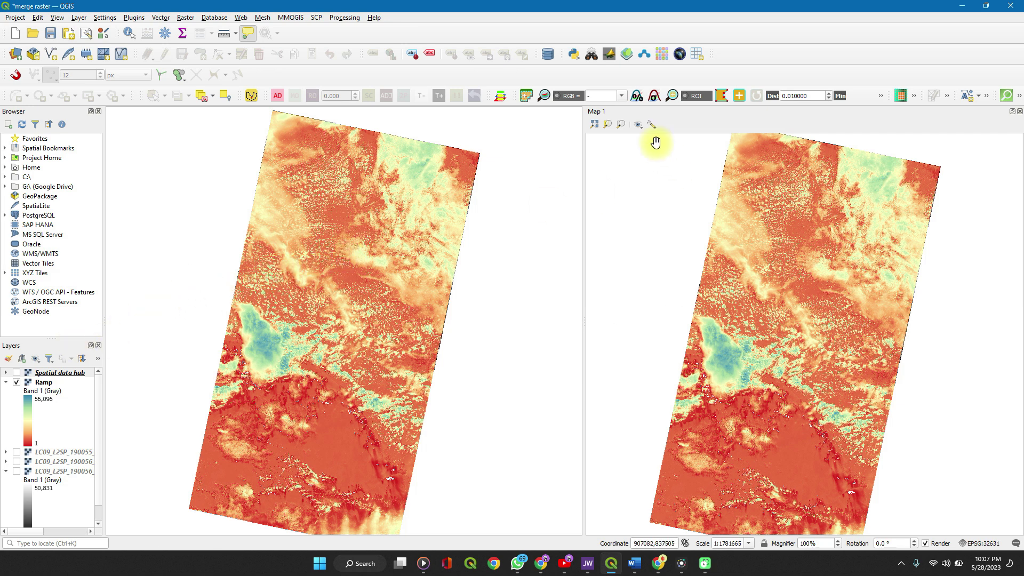
left_click(639, 127)
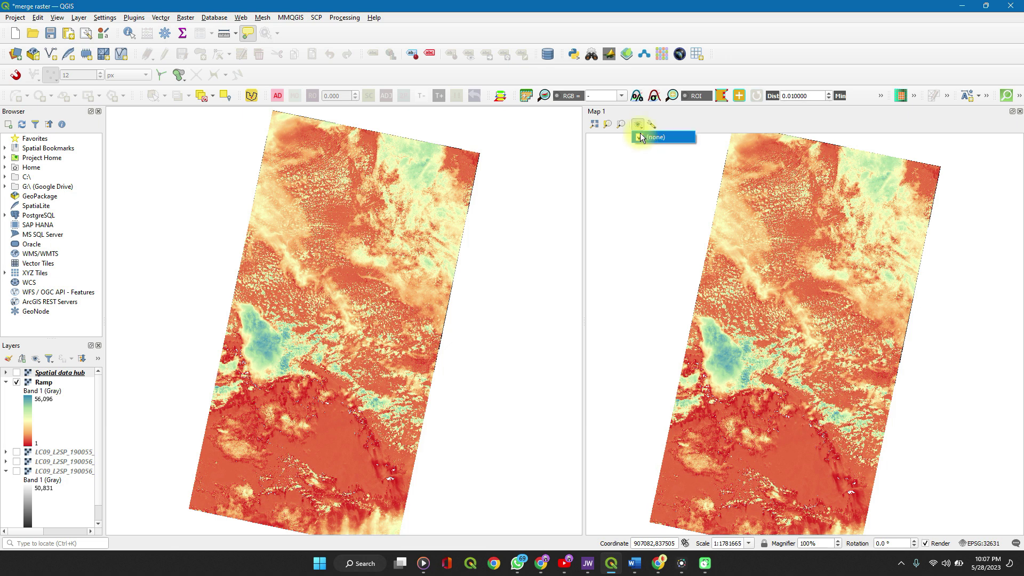
left_click(712, 108)
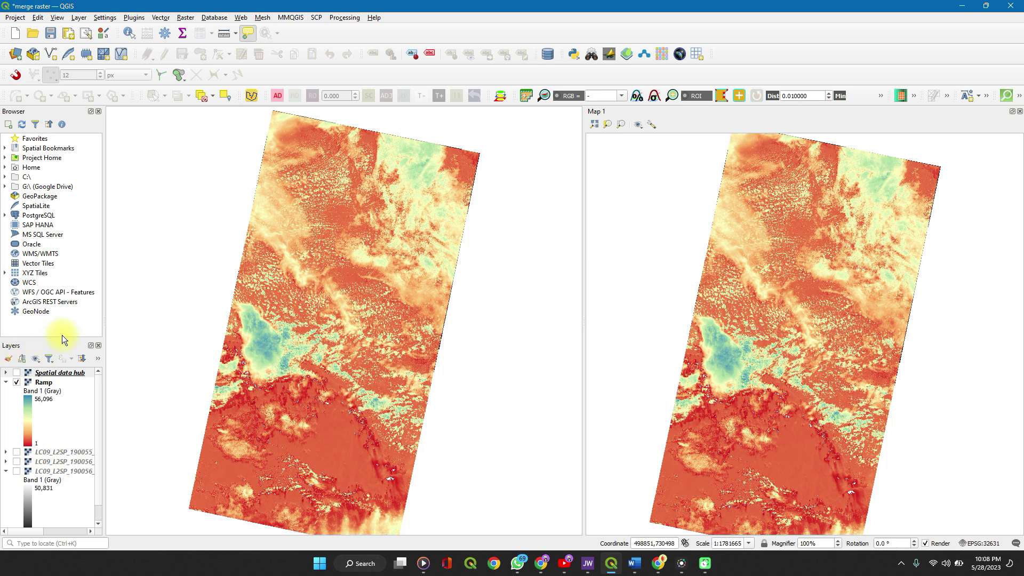
right_click(523, 32)
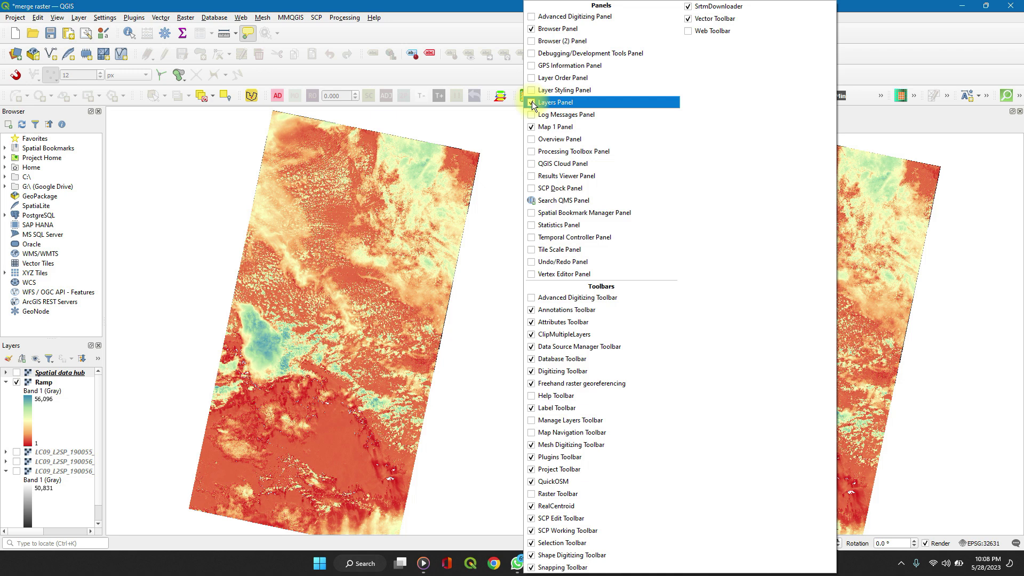
left_click(458, 28)
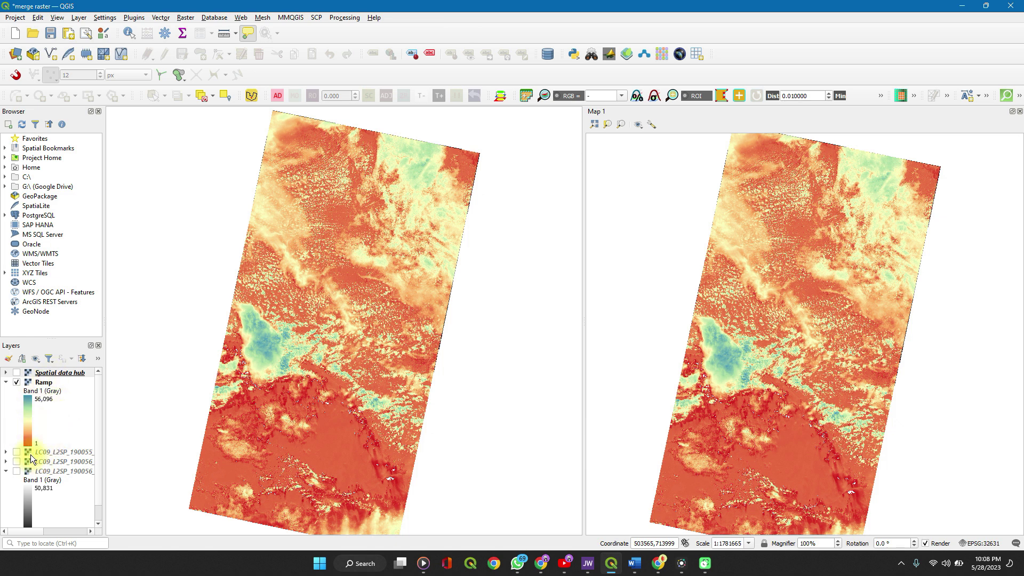
- Save the Ramp-only layer setup as a new map theme named 'Spatial Data Hub'
left_click(34, 360)
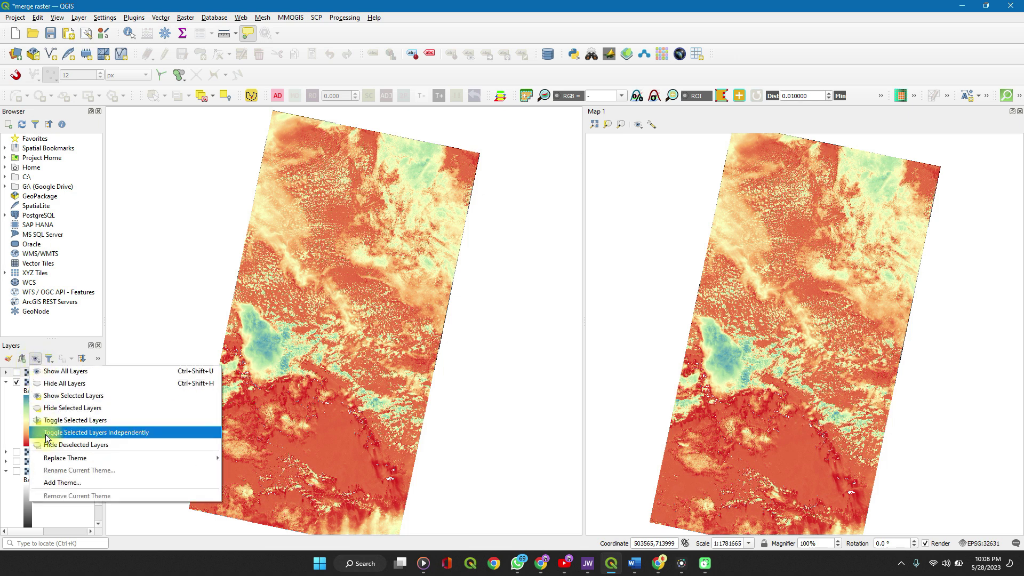
left_click(49, 484)
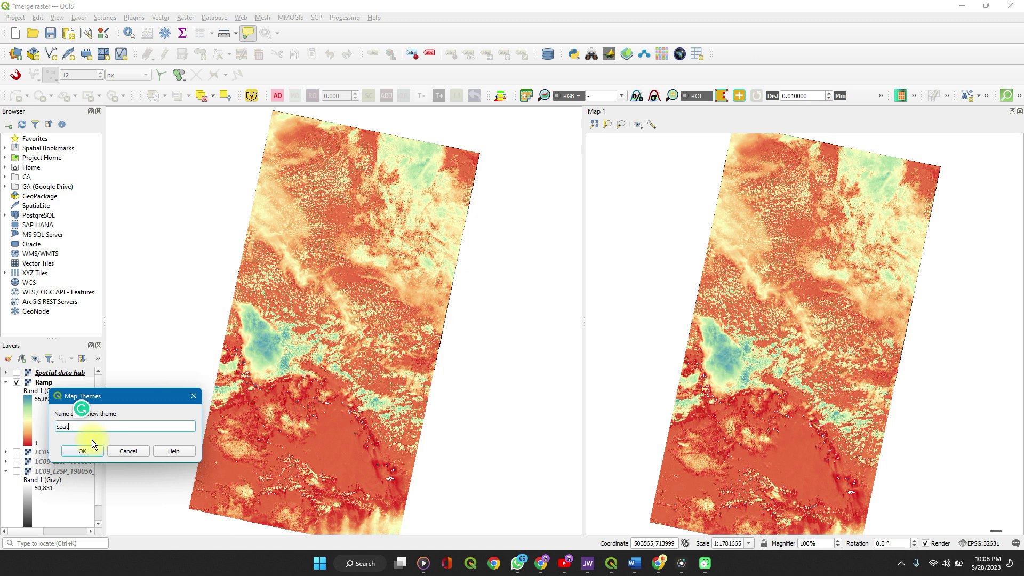
type("Spatial Data Hub")
left_click(92, 450)
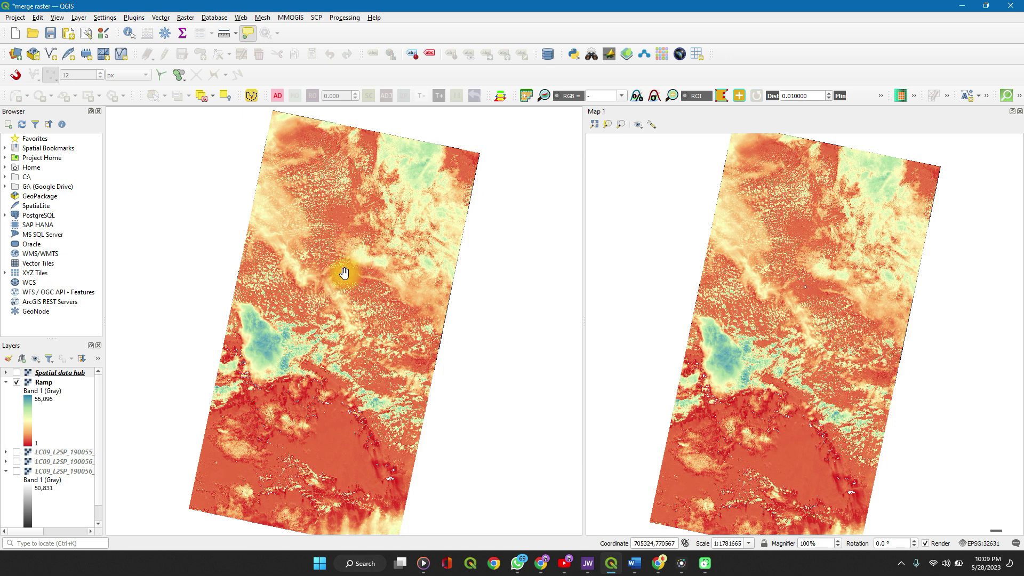
mouse_move(344, 273)
left_mouse_down()
mouse_move(334, 275)
mouse_move(464, 178)
mouse_move(343, 285)
left_mouse_up()
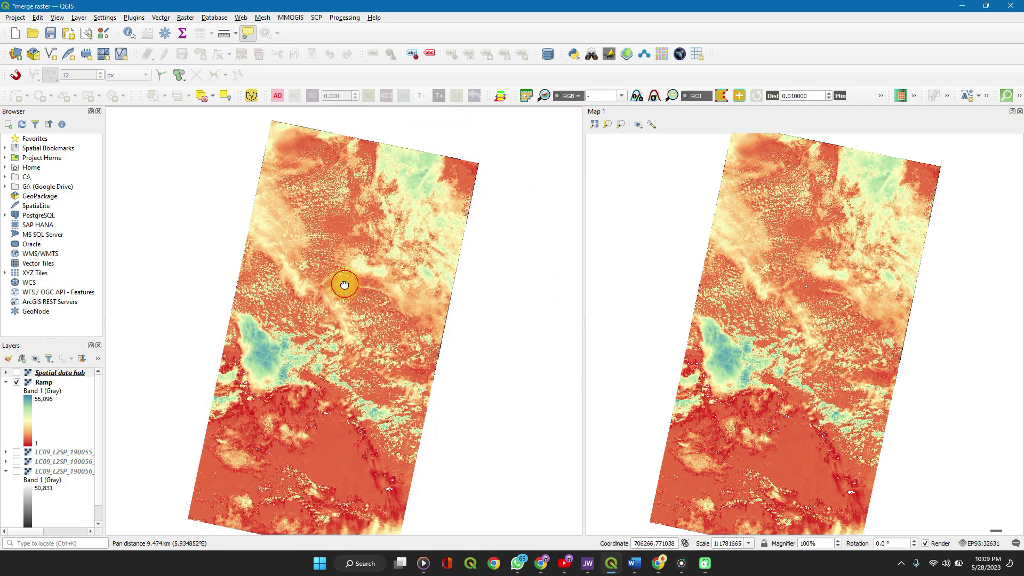
- Set Map 1 to the Spatial Data Hub theme and recentre its raster
left_click(640, 128)
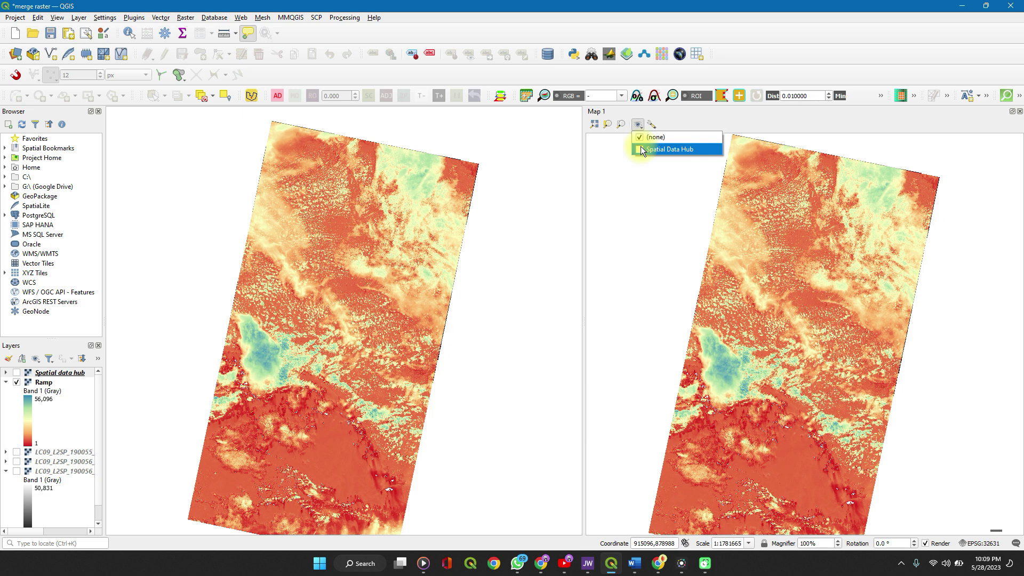
left_click(641, 149)
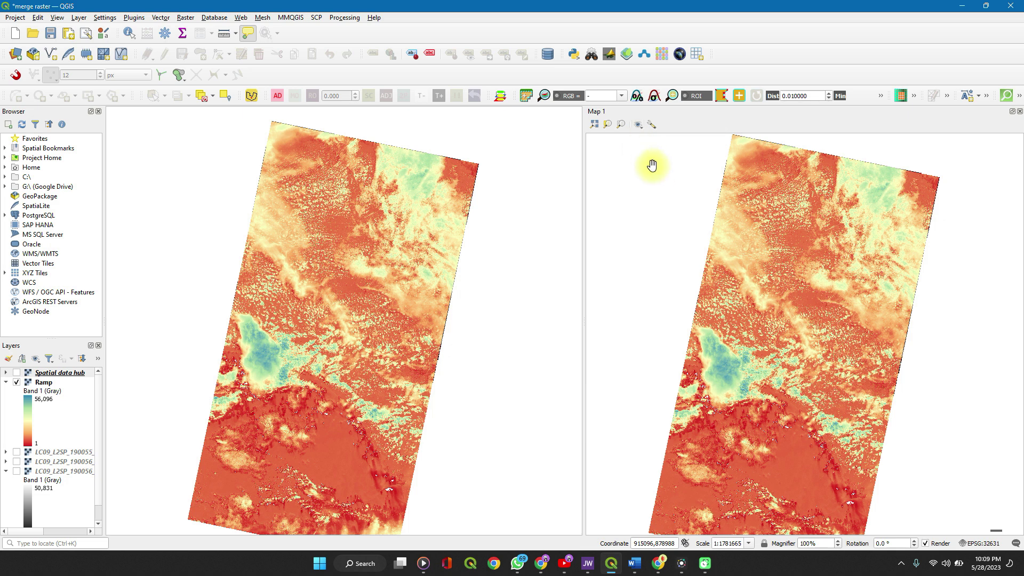
left_click(640, 128)
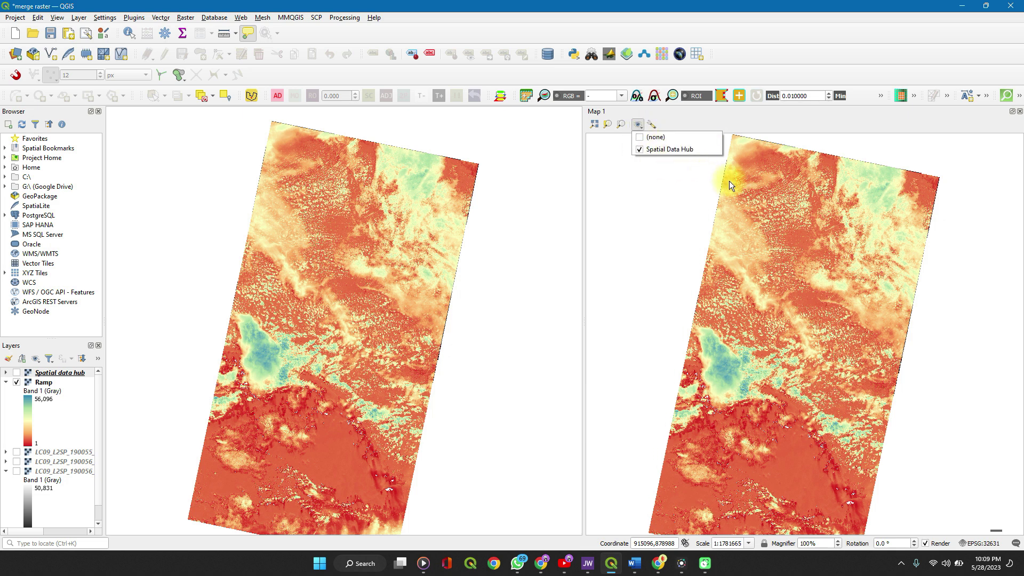
left_click(741, 199)
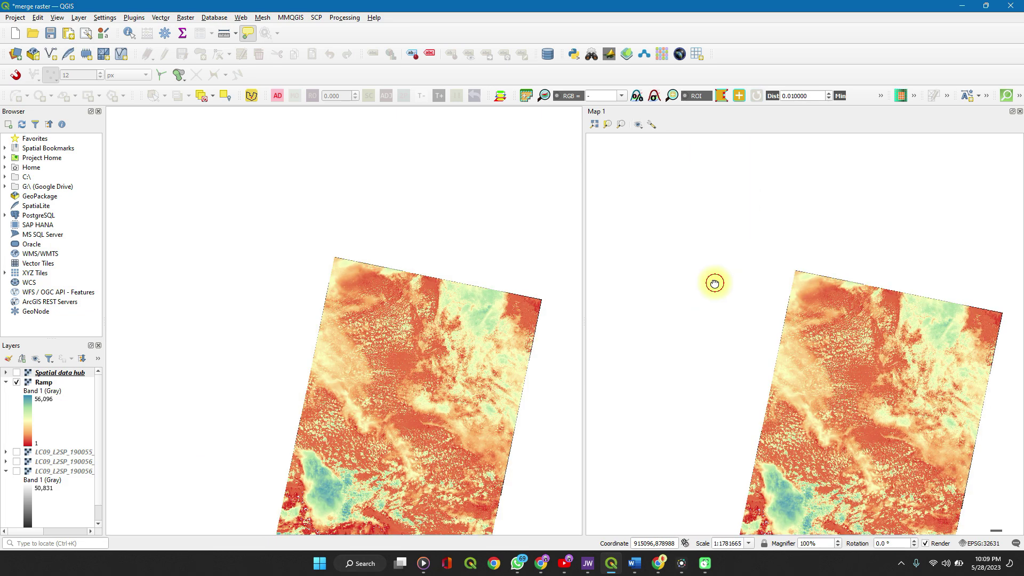
left_click_drag(713, 281, 697, 208)
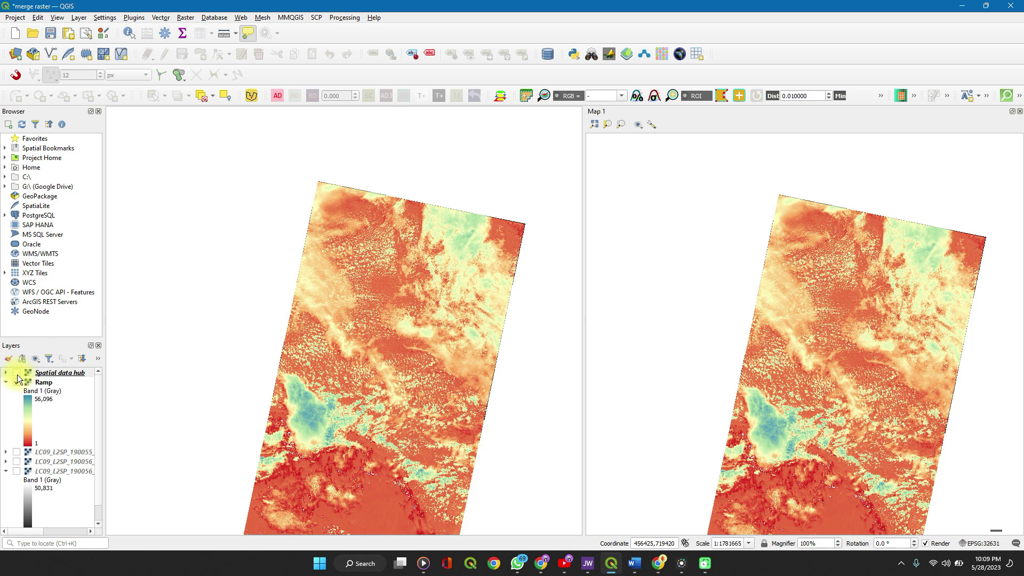
- Turn on the Spatial data hub and Ramp layers and pan the main canvas onto the greyscale imagery
left_click(16, 373)
left_click(16, 383)
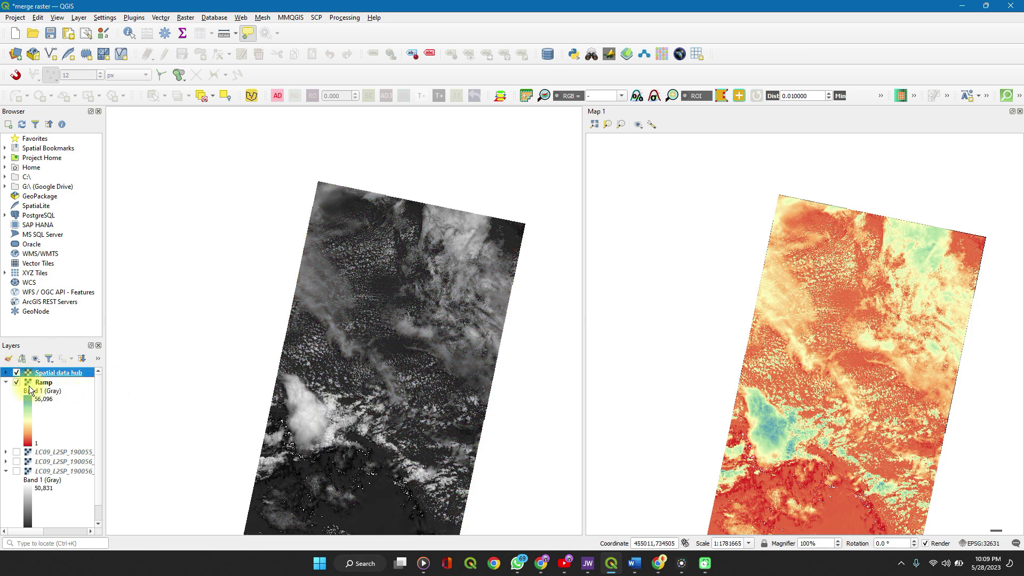
left_click(360, 356)
left_click_drag(360, 356, 333, 306)
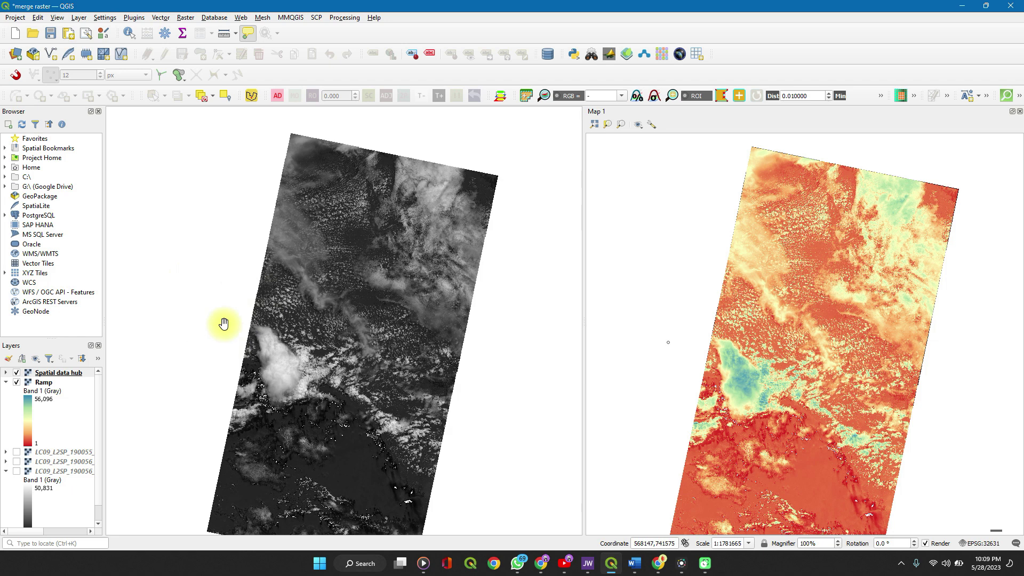
left_click_drag(284, 338, 269, 333)
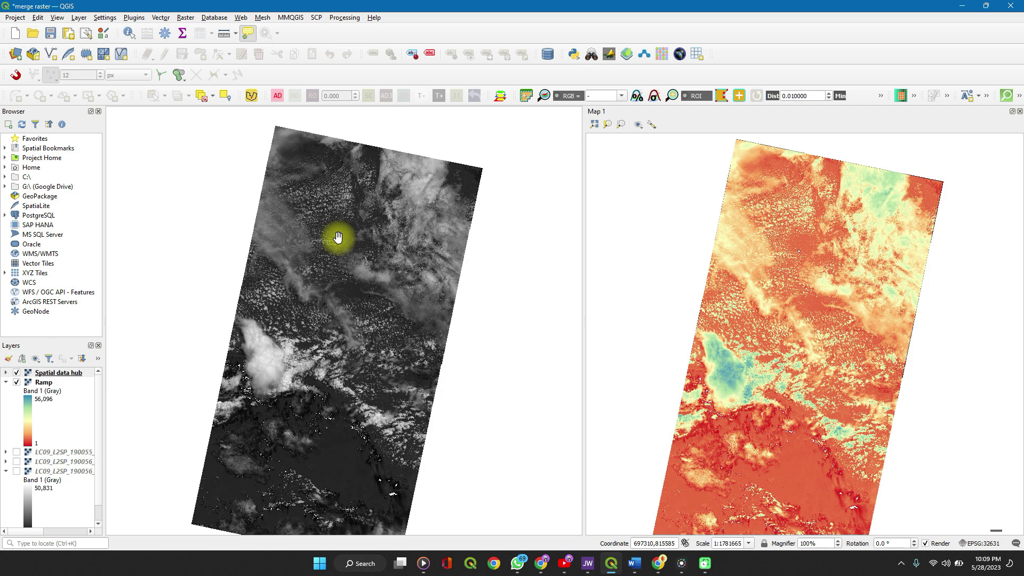
- Hide Spatial data hub and Ramp and collapse the LC09 legend, leaving only the LC09_L2SP_190055 tile
left_click(17, 372)
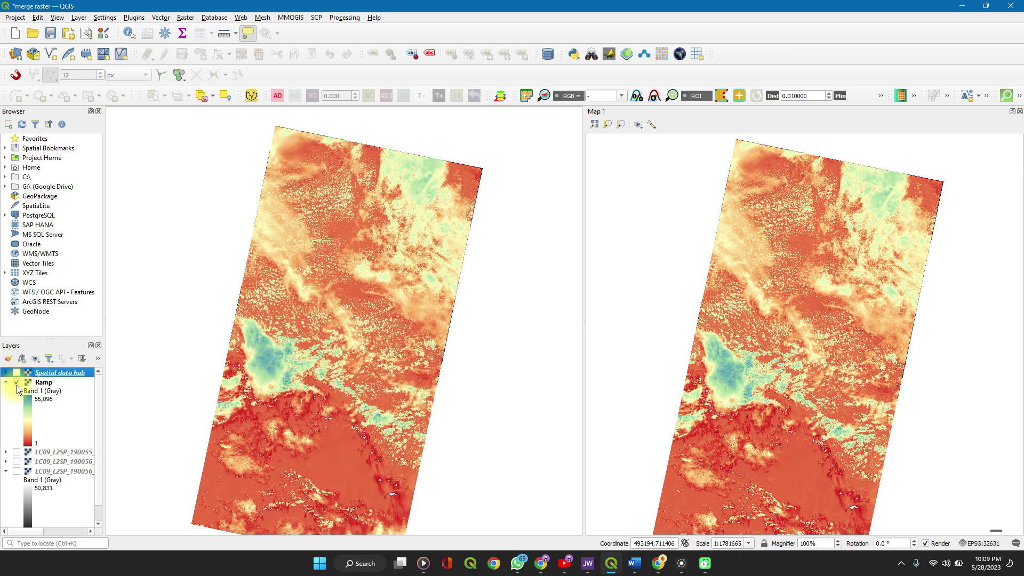
left_click(17, 382)
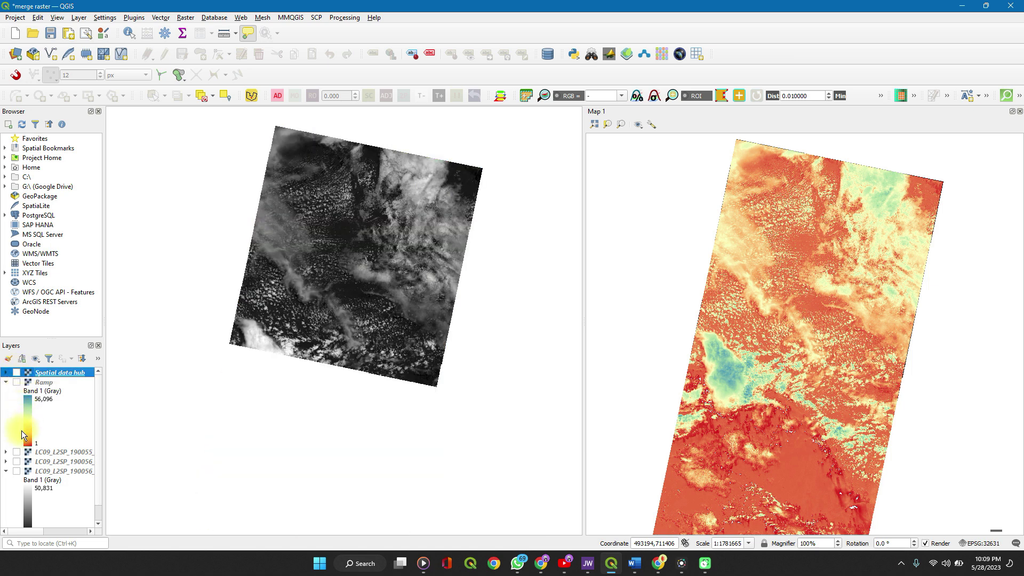
scroll(24, 469, "down", 1)
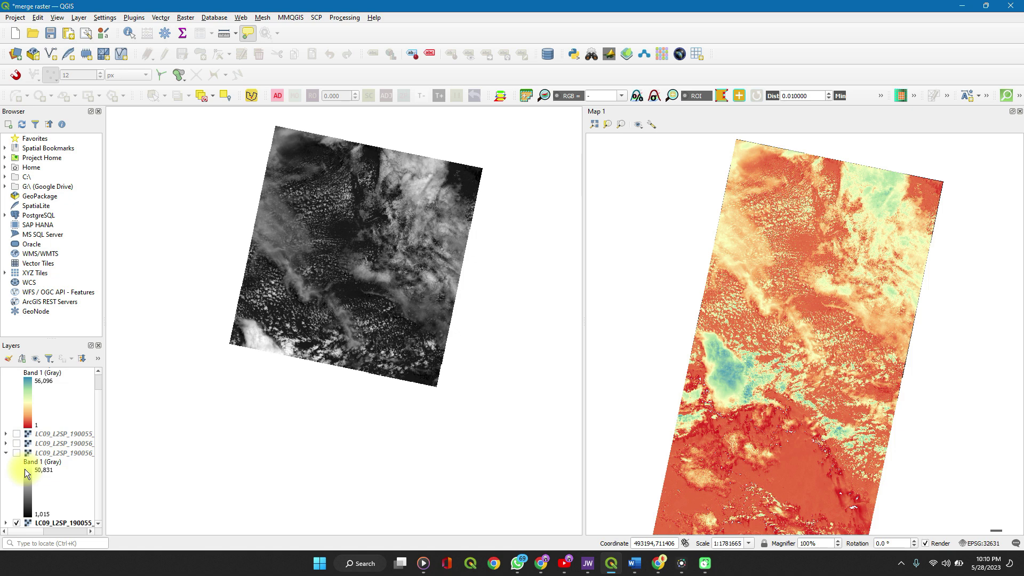
left_click(6, 453)
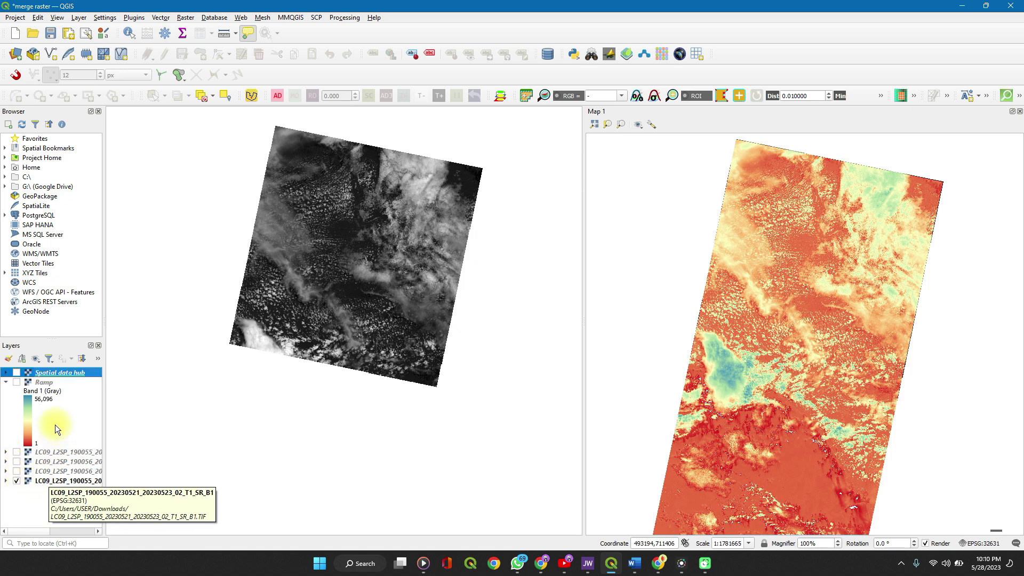
left_click(32, 358)
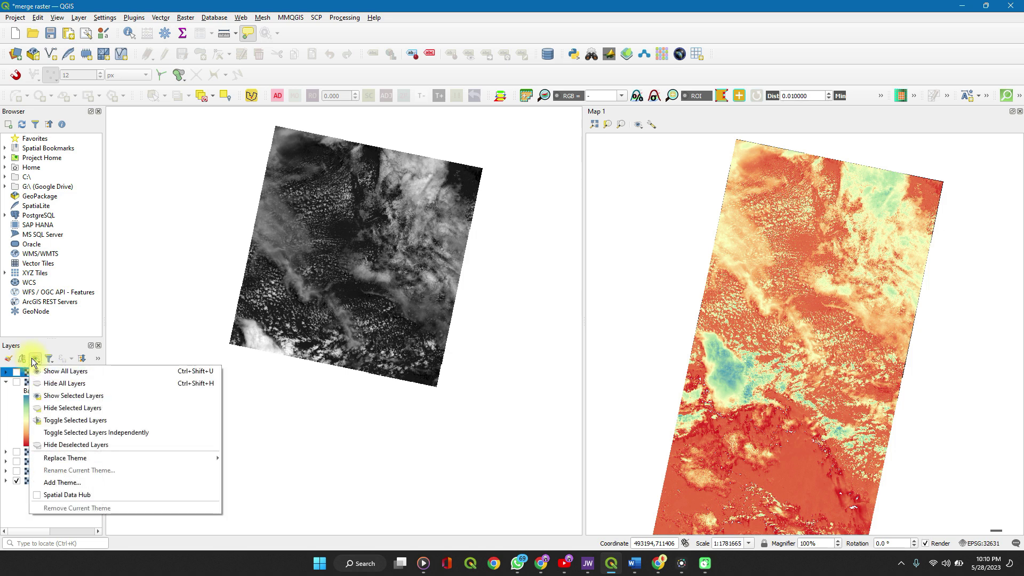
- Save the LC09-only layer visibility as a map theme called 'Theme 3'
left_click(98, 483)
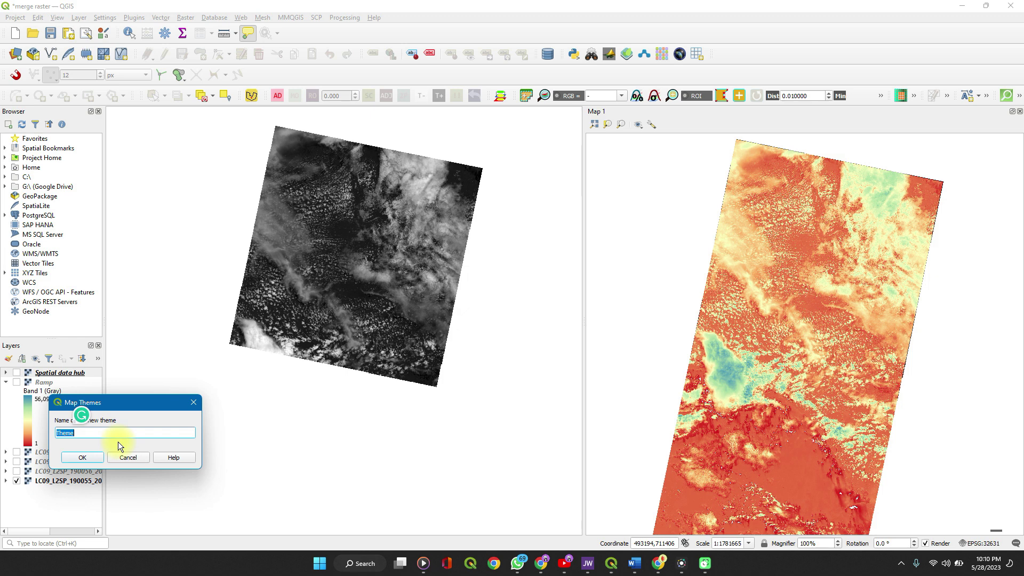
key("End")
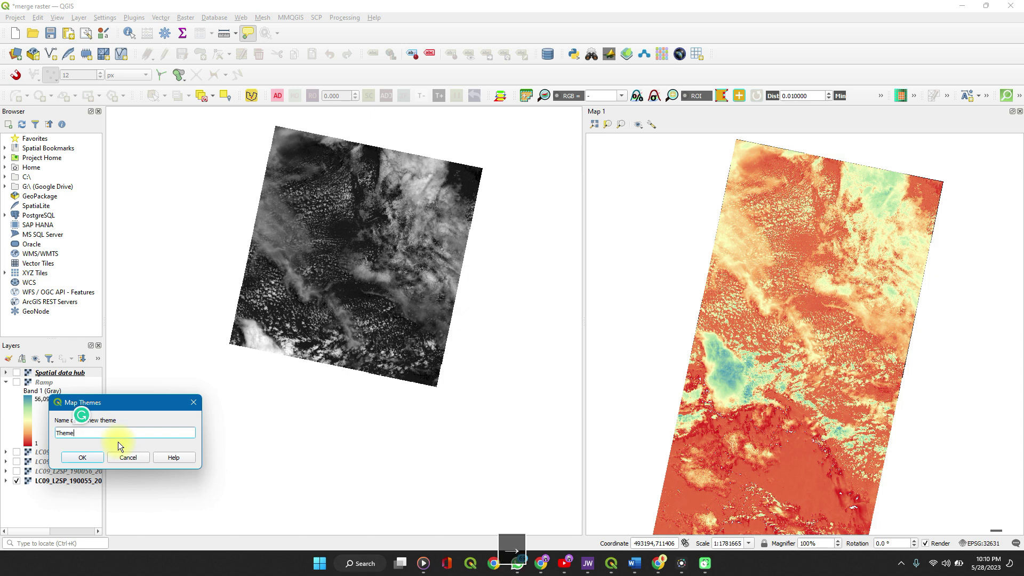
type("t")
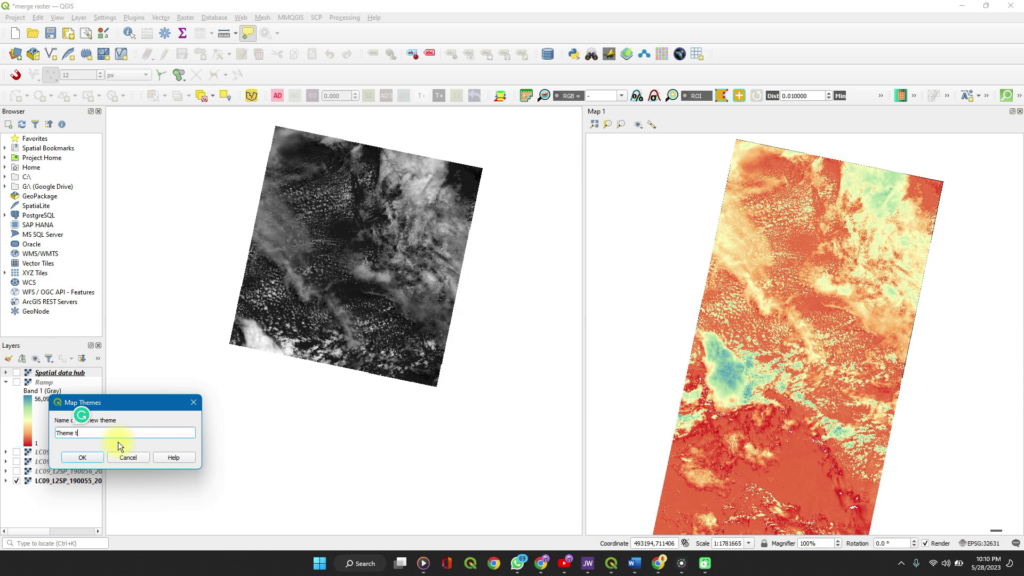
type("3")
left_click(101, 461)
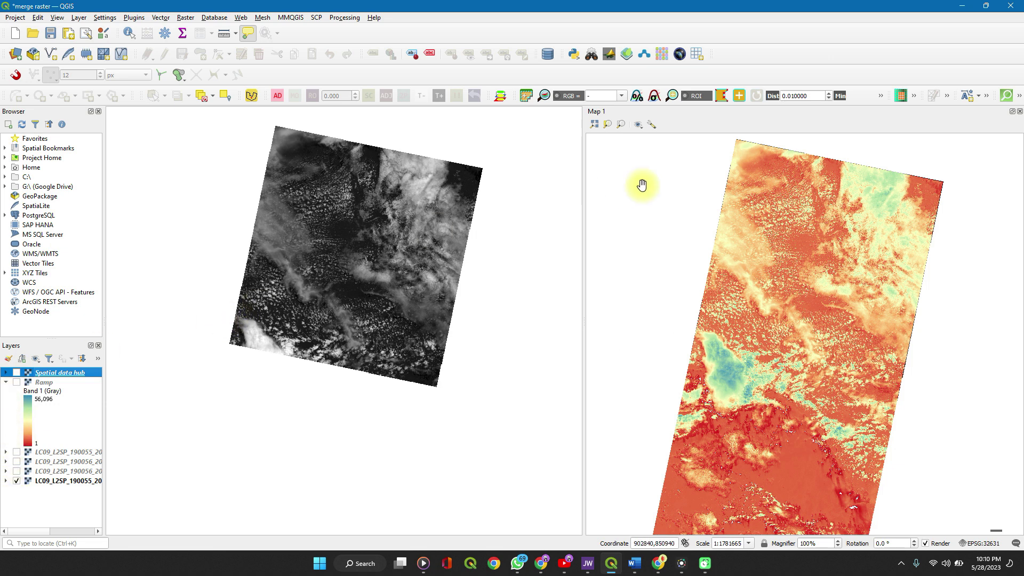
left_click(638, 124)
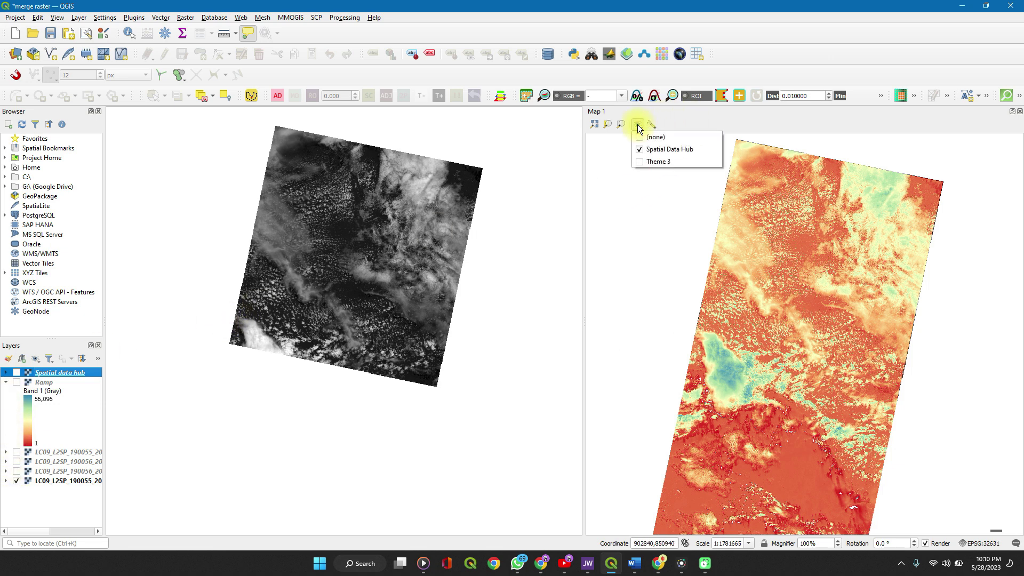
left_click(639, 162)
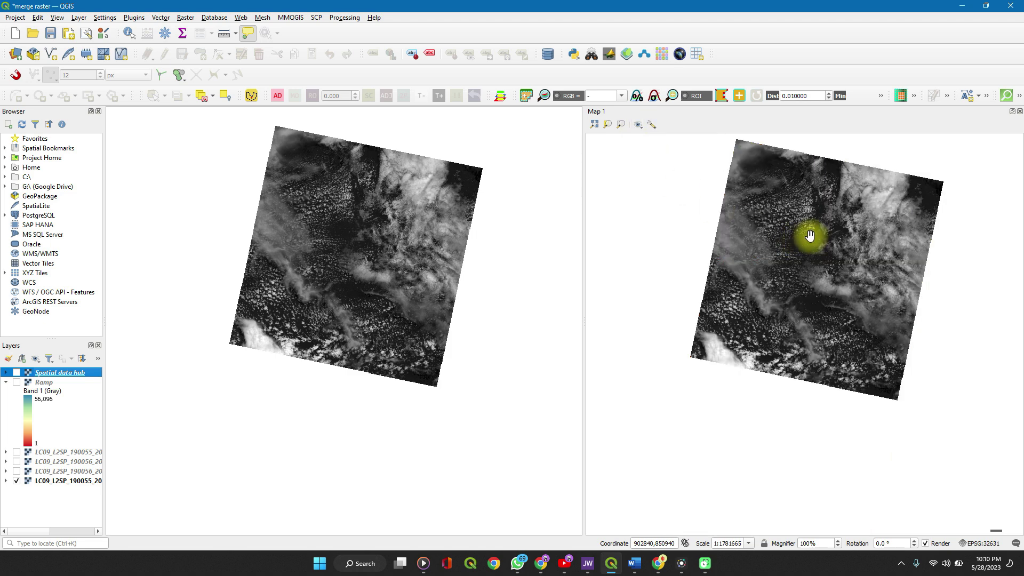
left_click(640, 126)
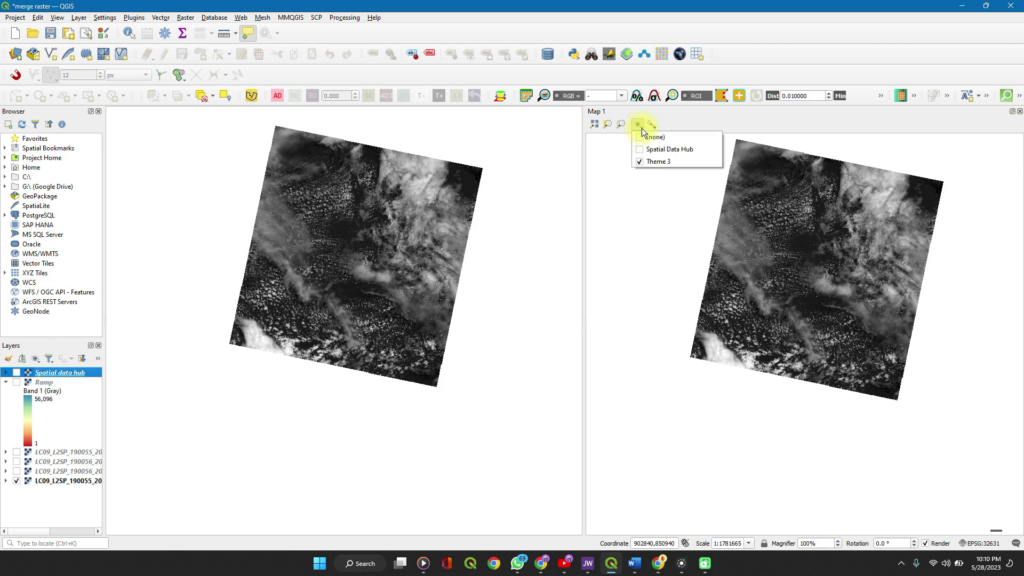
left_click(639, 150)
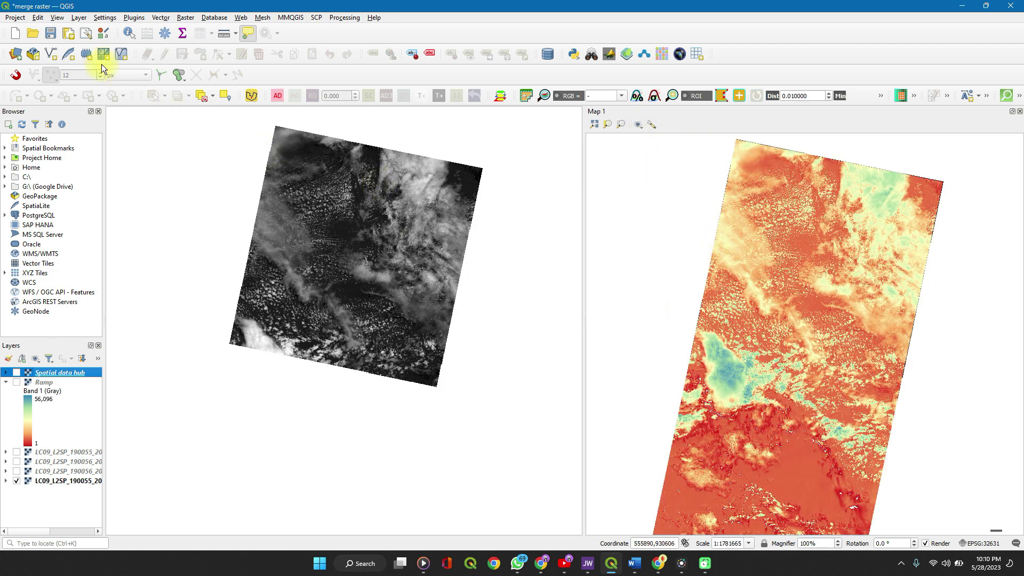
- Create a new map view, Map 2, dock it below Map 1, and enlarge it to show the greyscale LC09 tile
left_click(59, 17)
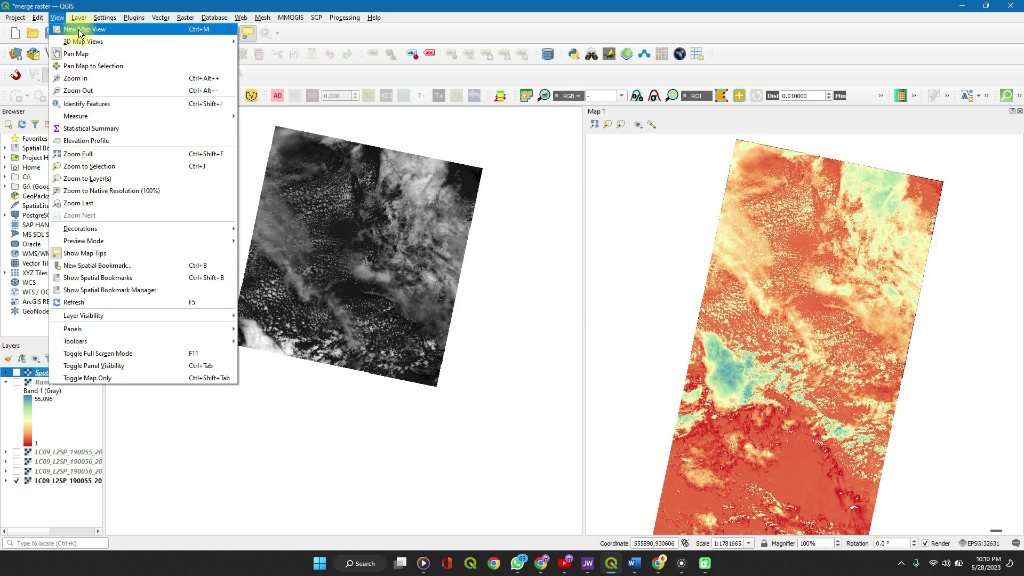
left_click(78, 29)
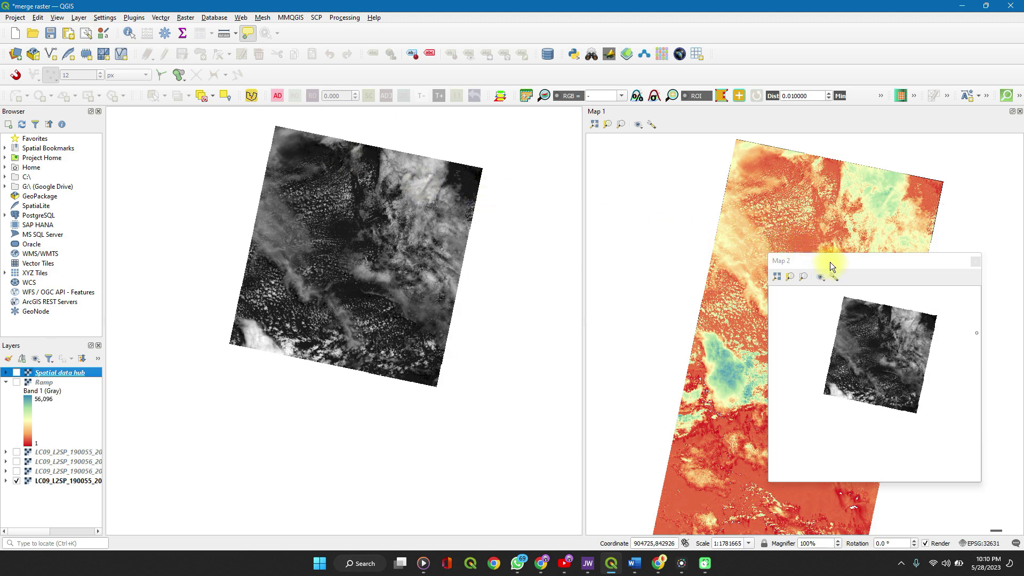
left_click_drag(830, 261, 1005, 403)
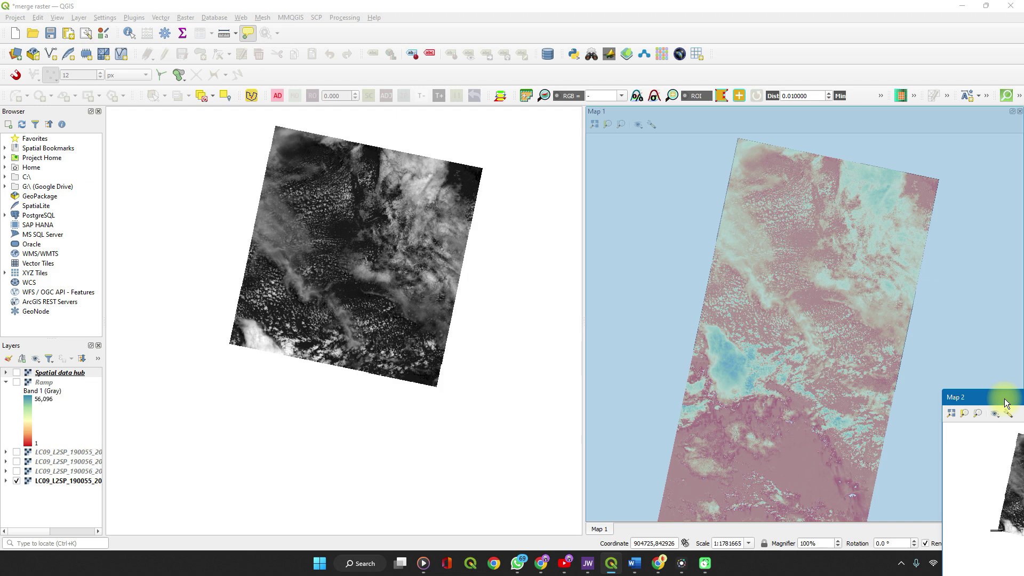
left_click_drag(1004, 399, 1004, 398)
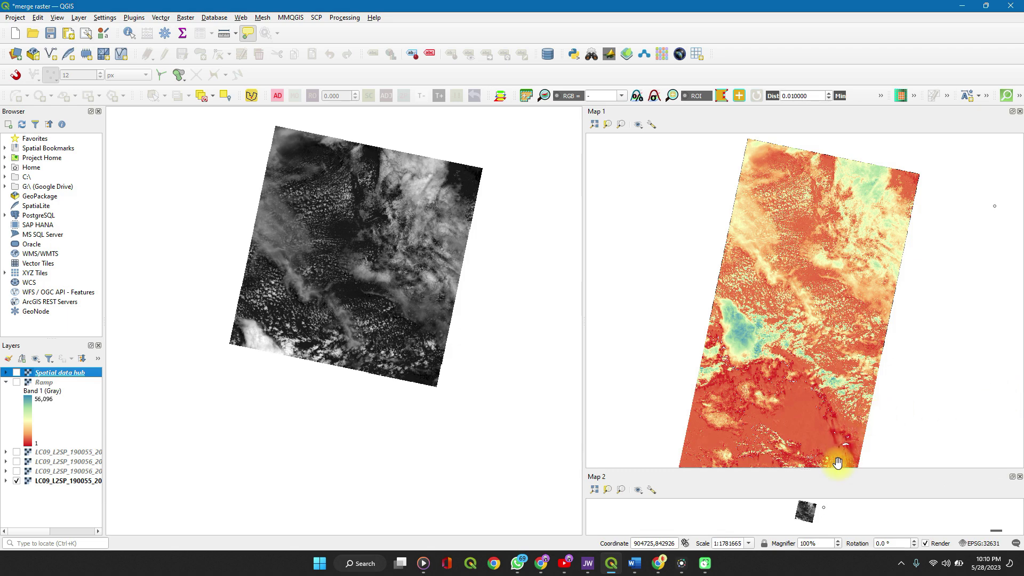
left_click_drag(837, 470, 847, 306)
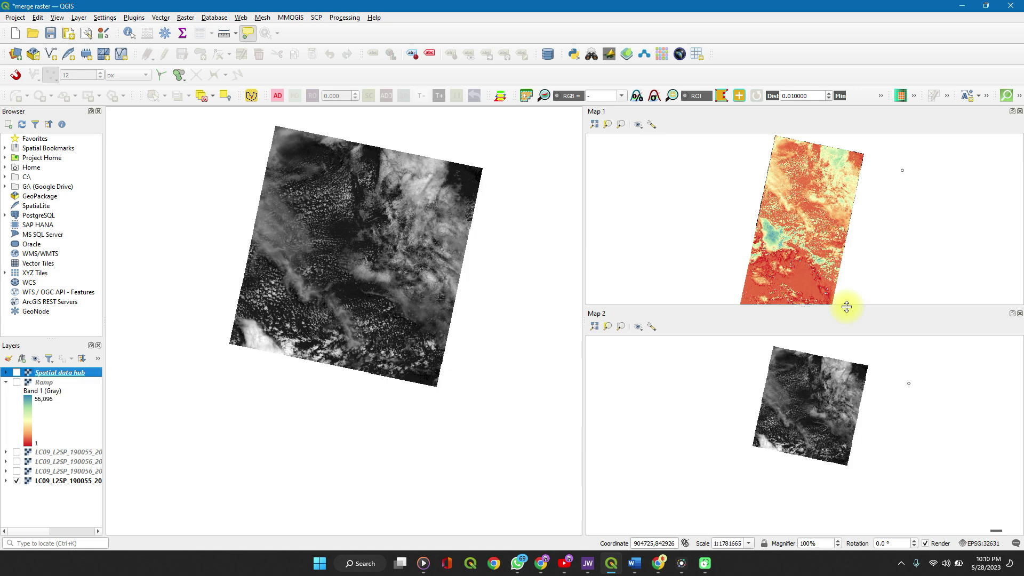
left_click(638, 327)
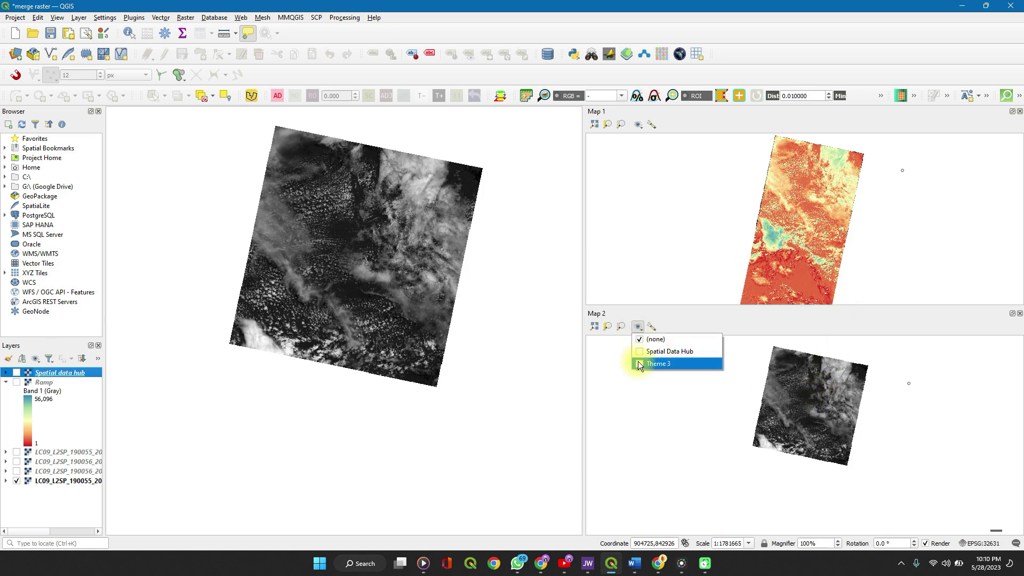
left_click(639, 327)
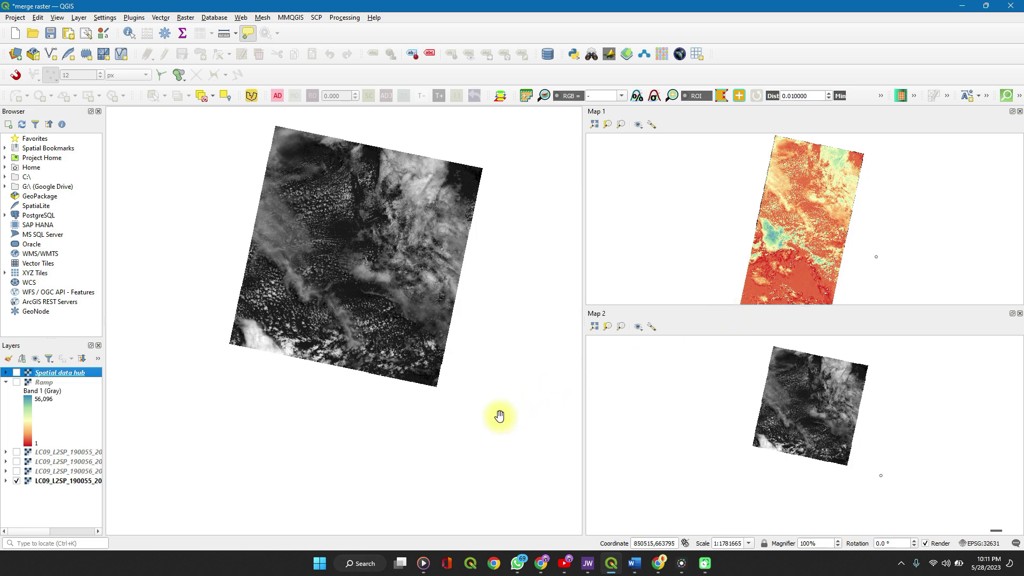
left_click(372, 327)
left_click_drag(372, 327, 370, 342)
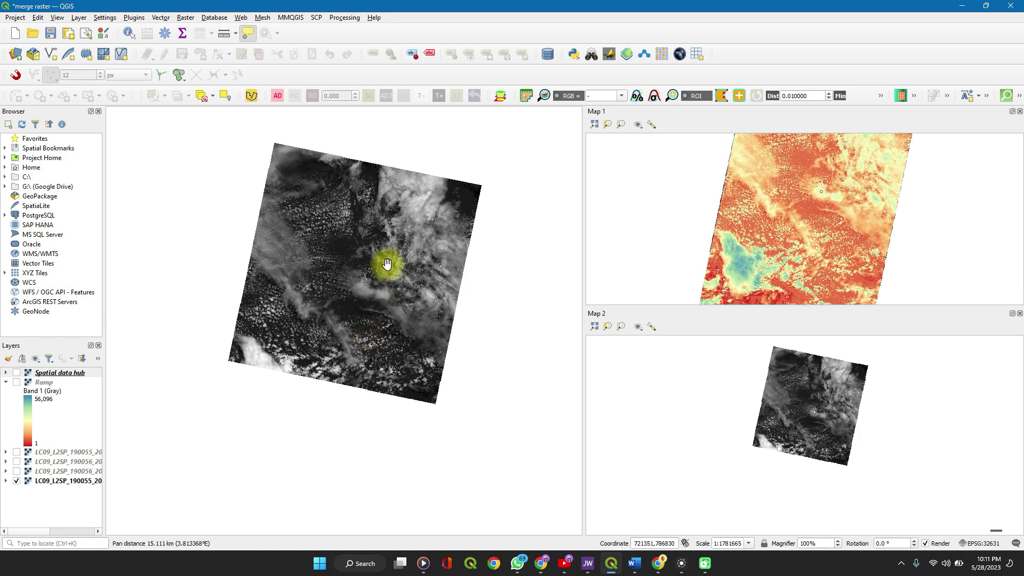